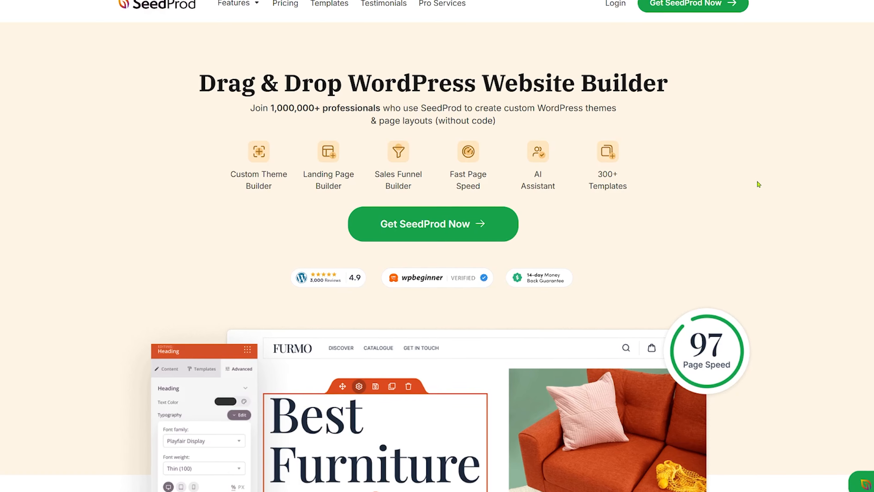
Review SeedProd's feature overview and compare its pricing plans, then choose to get started with the Basic plan
scroll(819, 201, down, 15)
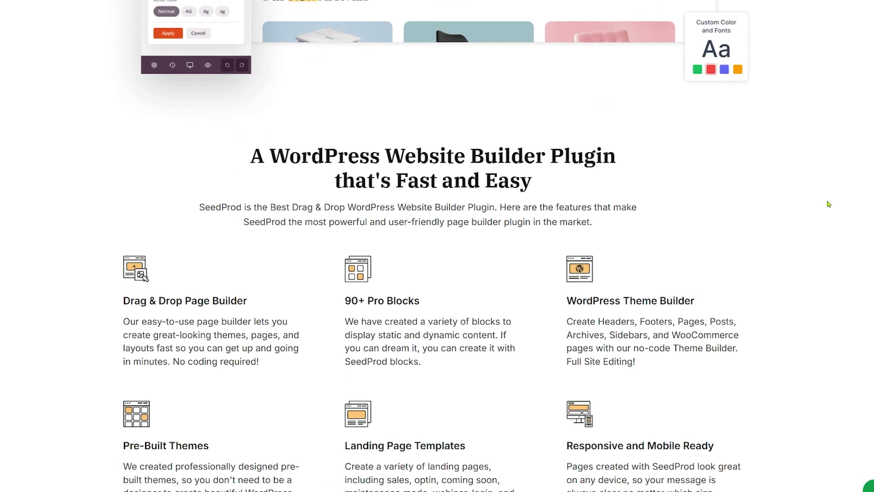
scroll(828, 204, down, 4)
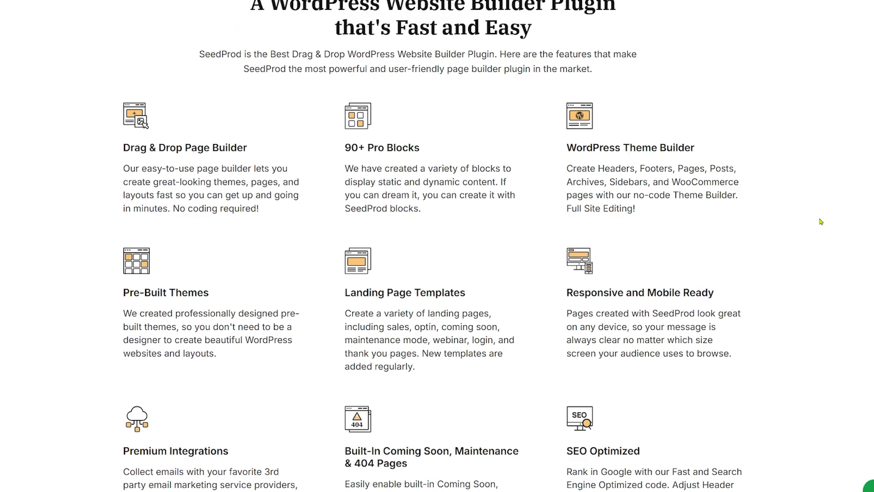
scroll(821, 221, up, 20)
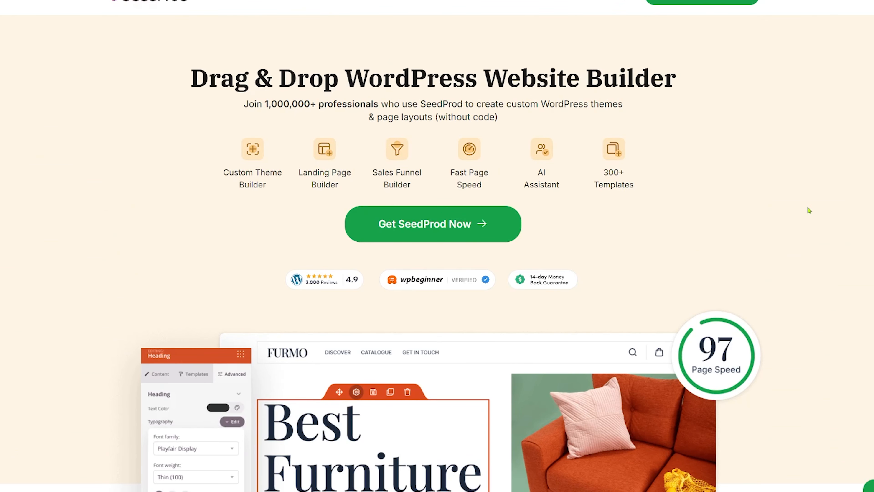
scroll(248, 46, down, 1)
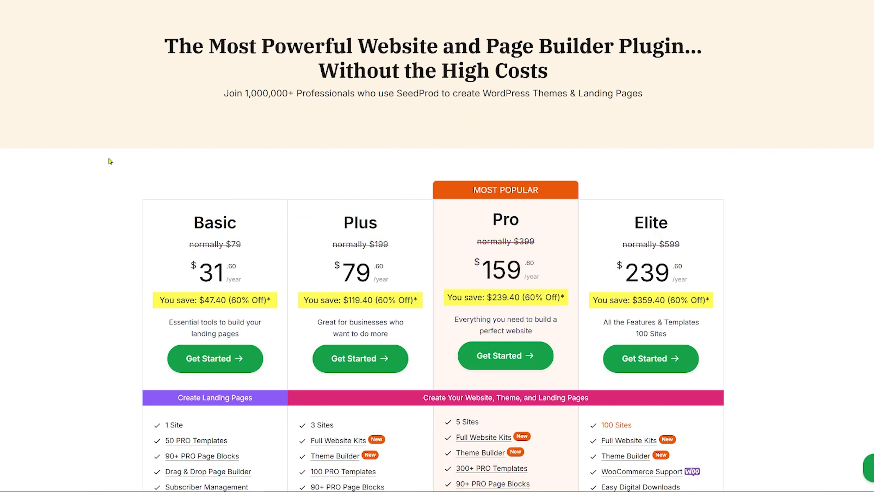
scroll(110, 161, down, 6)
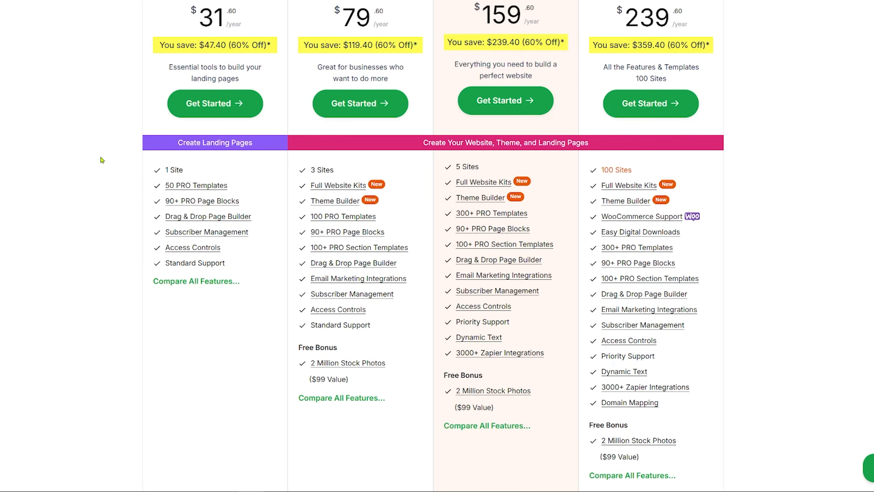
scroll(97, 157, up, 1)
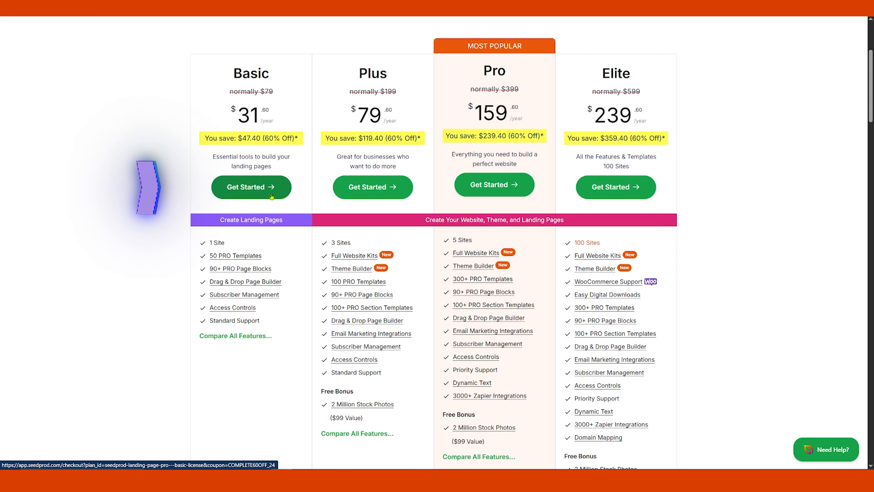
click(272, 196)
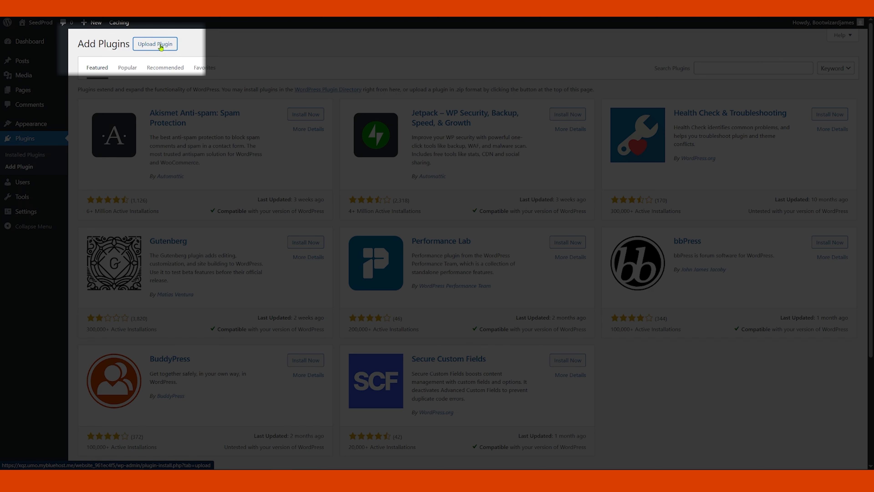
Show the plugin upload form in WordPress and search the plugin directory for "seedprod"
click(160, 46)
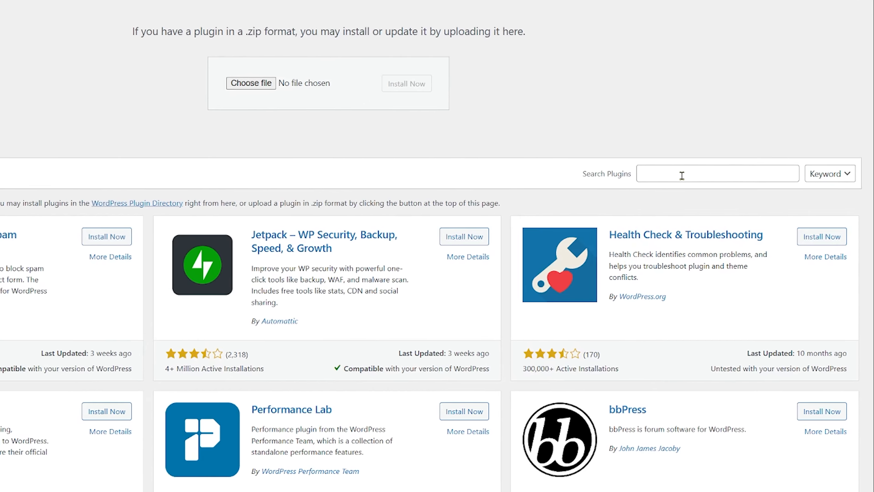
click(727, 188)
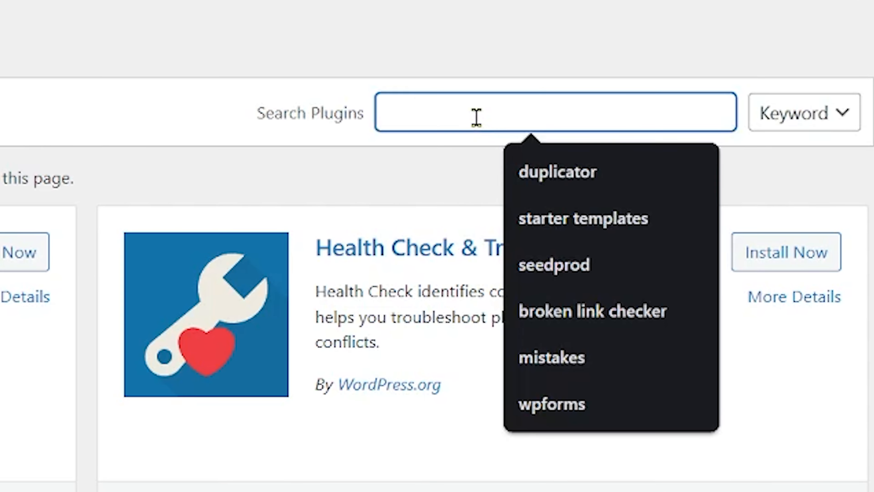
text(seedproid)
key(BackSpace)
key(BackSpace)
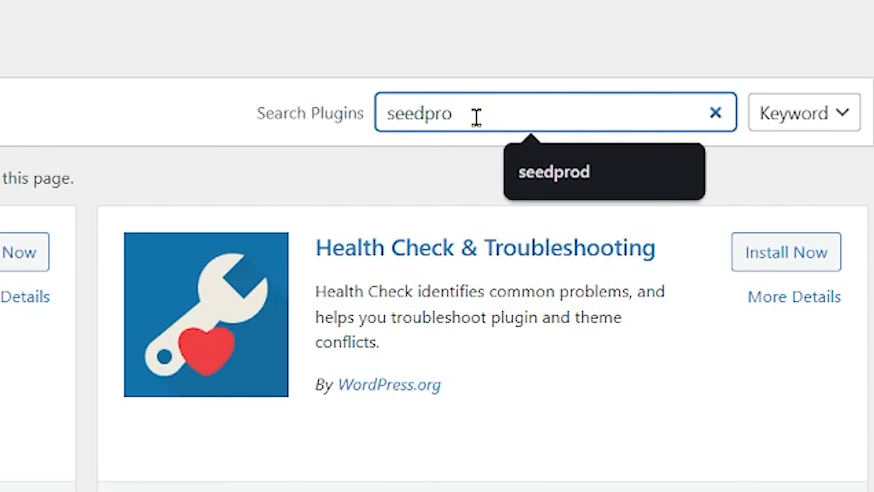
text(d)
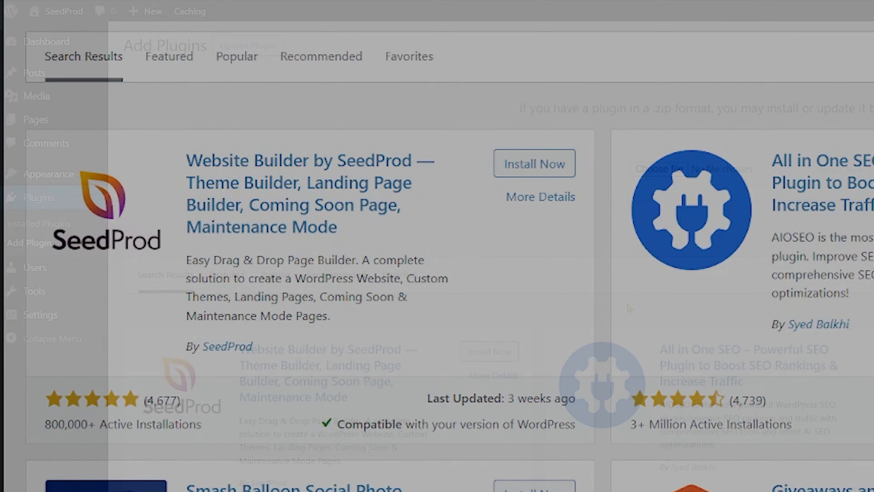
Choose the SeedProd plugin zip file from the Downloads folder for upload
click(666, 178)
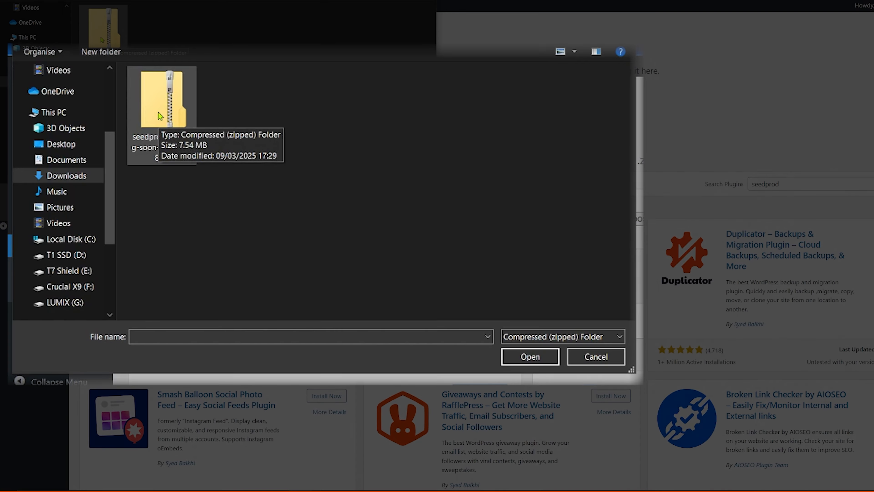
double_click(167, 160)
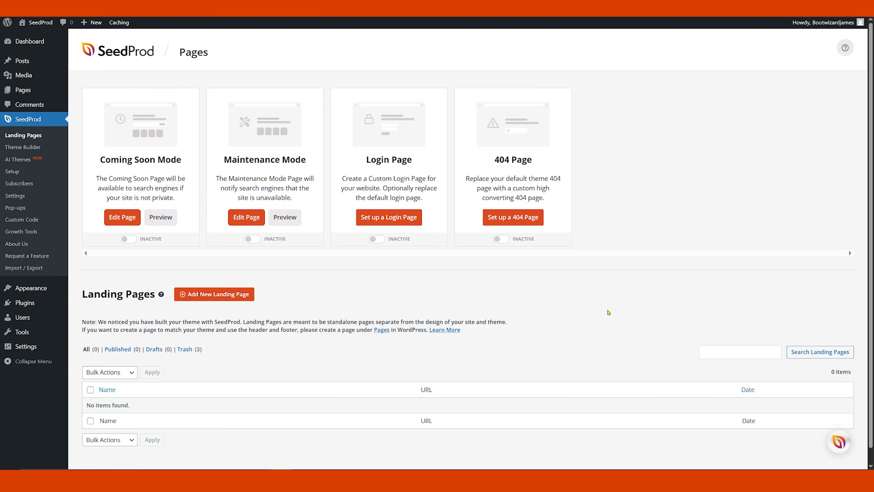
Start creating a new site with SeedProd's AI site builder
scroll(585, 321, down, 1)
scroll(566, 330, up, 1)
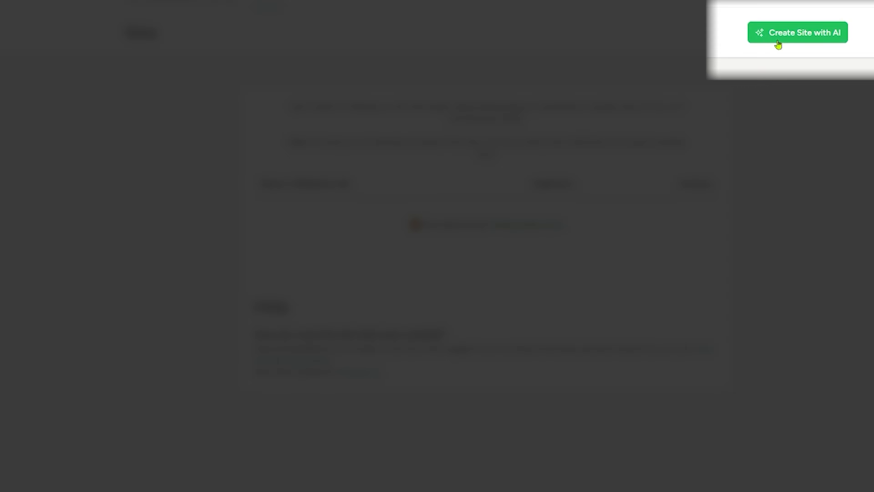
click(793, 37)
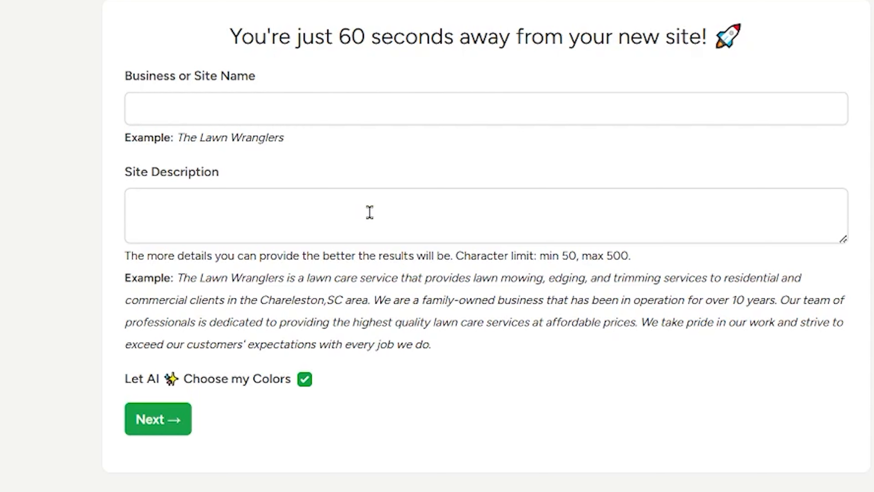
Copy the example name "The Lawn Wranglers" into the business or site name
drag(301, 147, 174, 140)
key(ctrl+c)
click(224, 110)
key(ctrl+v)
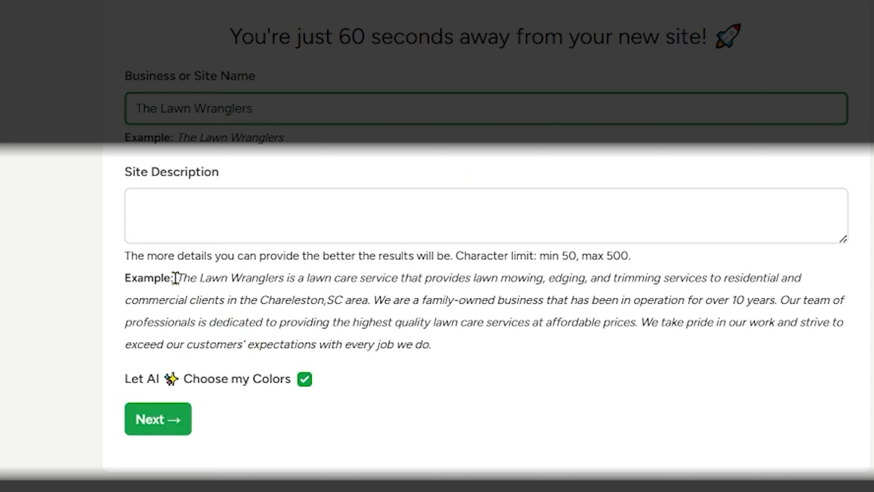
Fill in the site description with the full example text about The Lawn Wranglers lawn care service
drag(177, 277, 475, 355)
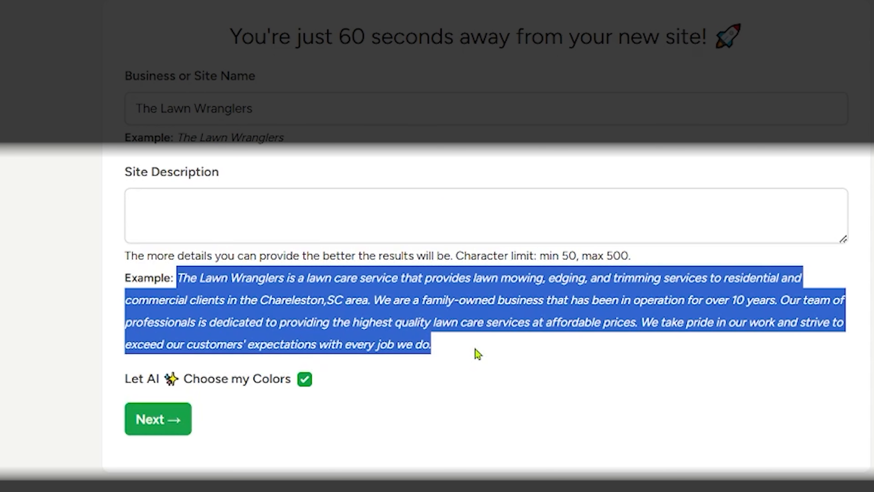
click(336, 220)
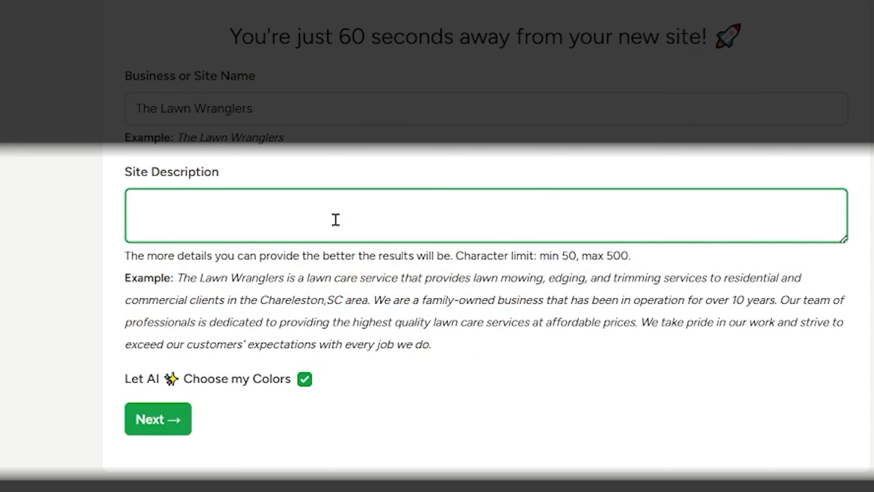
key(ctrl+v)
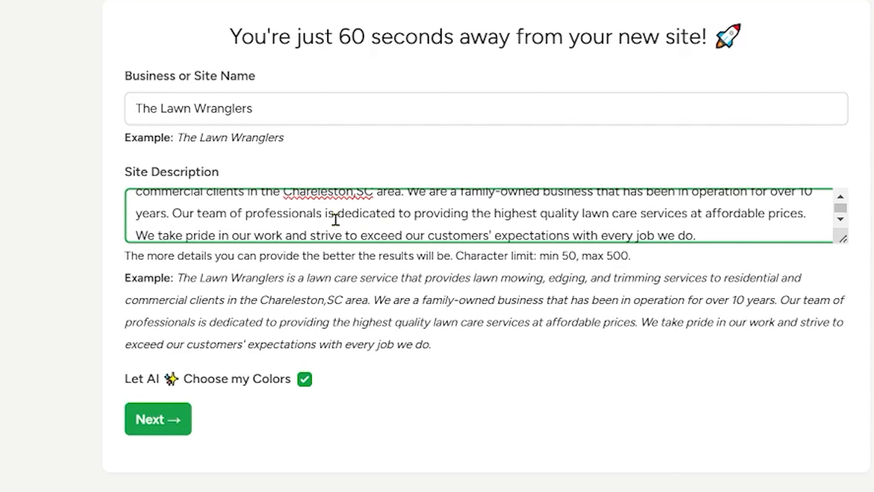
key(Tab)
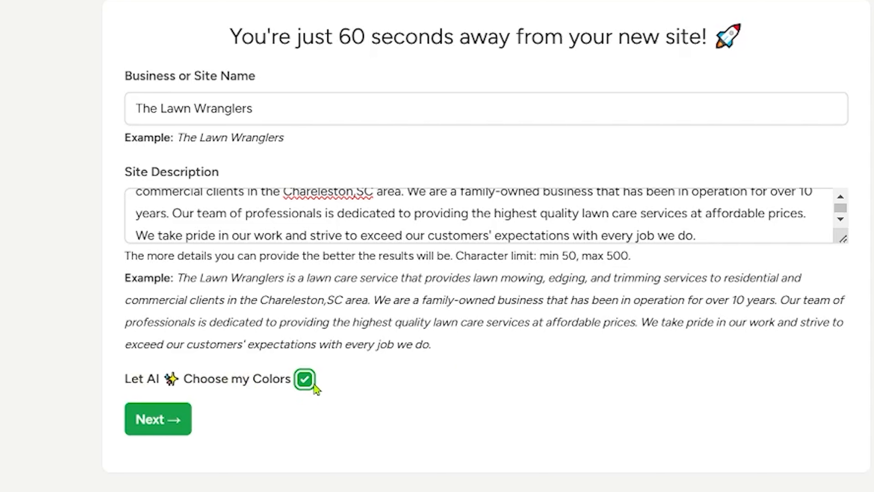
Check the manual primary and neutral color choices, return to letting AI choose the colors, and generate the site
click(310, 383)
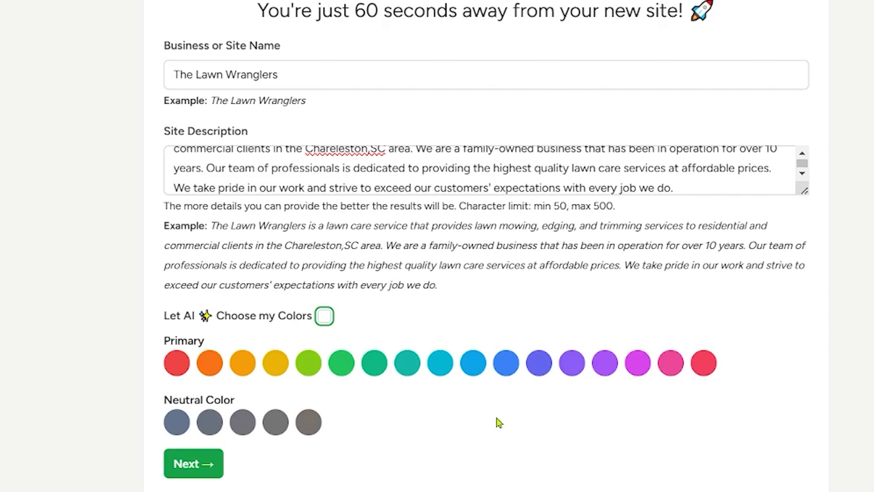
click(325, 317)
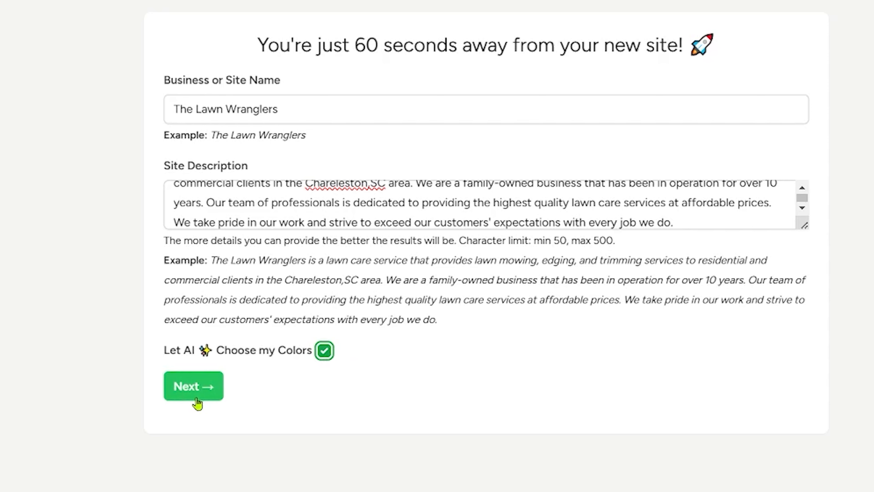
click(197, 401)
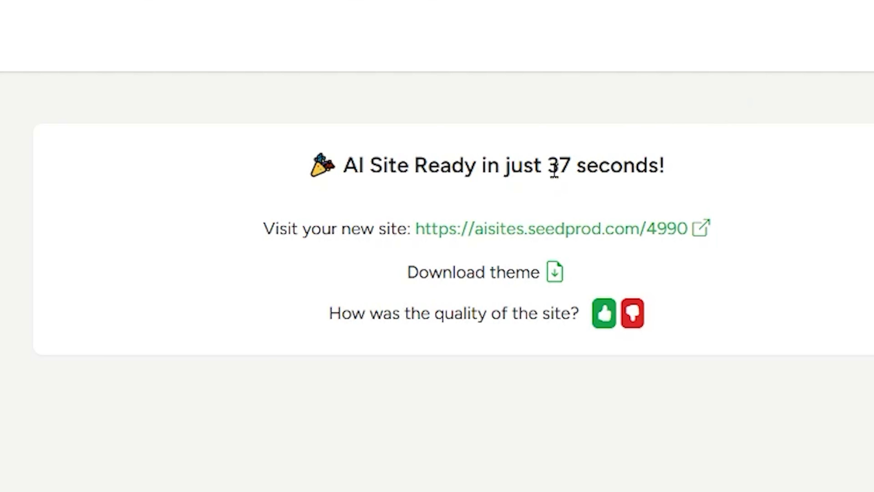
Open the generated Lawn Wranglers site and examine its homepage sections from the hero through services and pricing to the customer testimonials
right_click(504, 235)
click(529, 266)
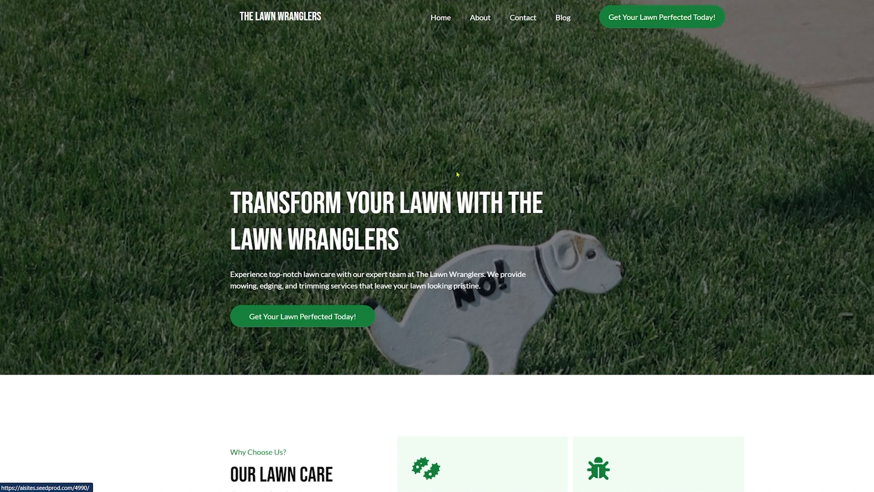
scroll(462, 172, down, 4)
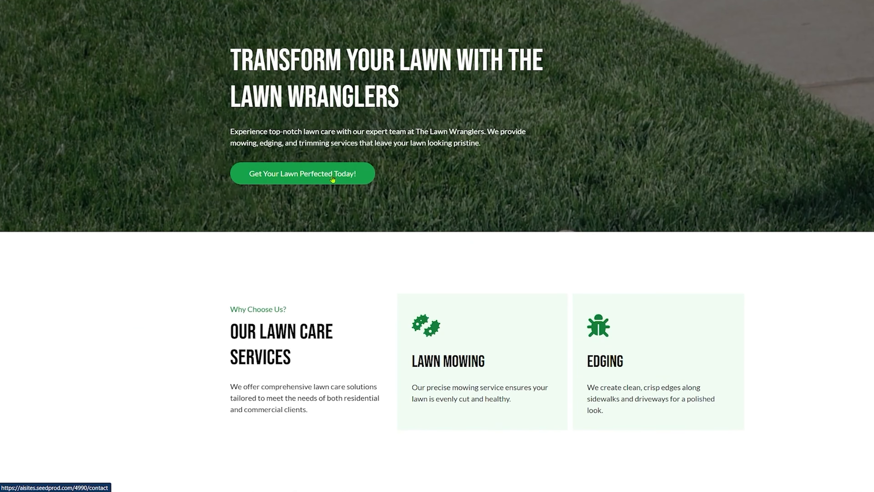
scroll(472, 180, down, 10)
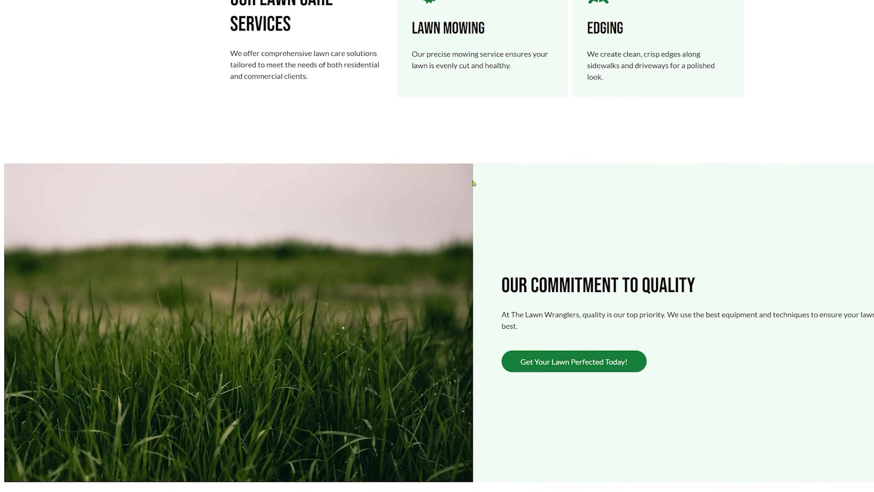
scroll(473, 184, down, 7)
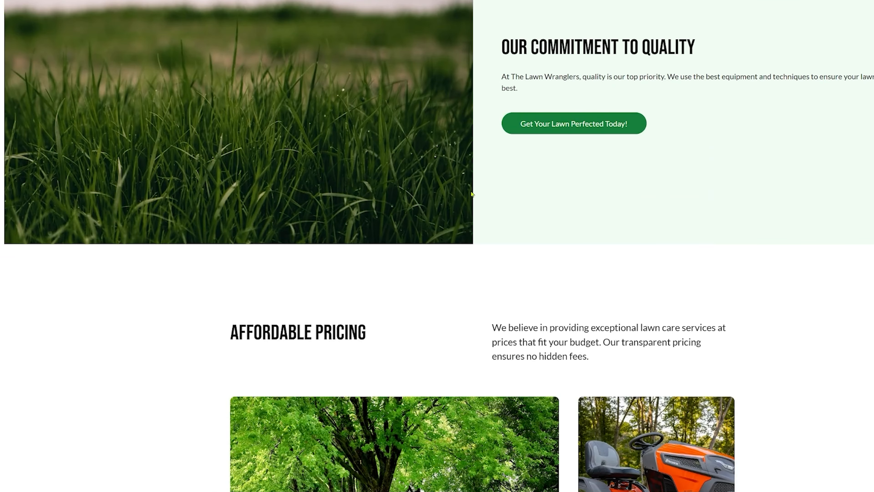
scroll(472, 189, down, 6)
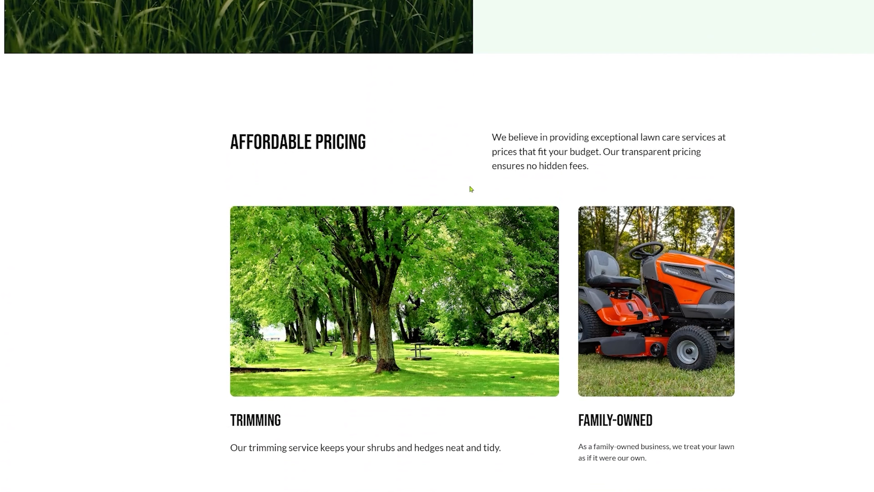
scroll(468, 188, down, 4)
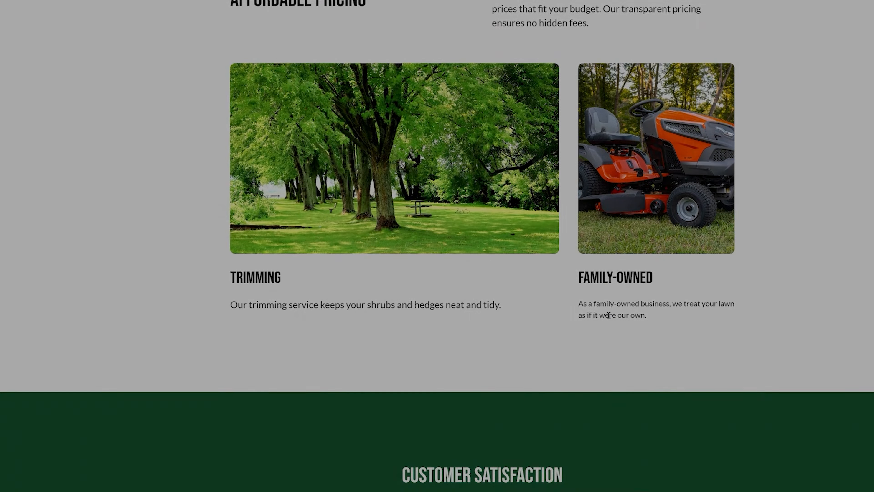
scroll(515, 278, down, 10)
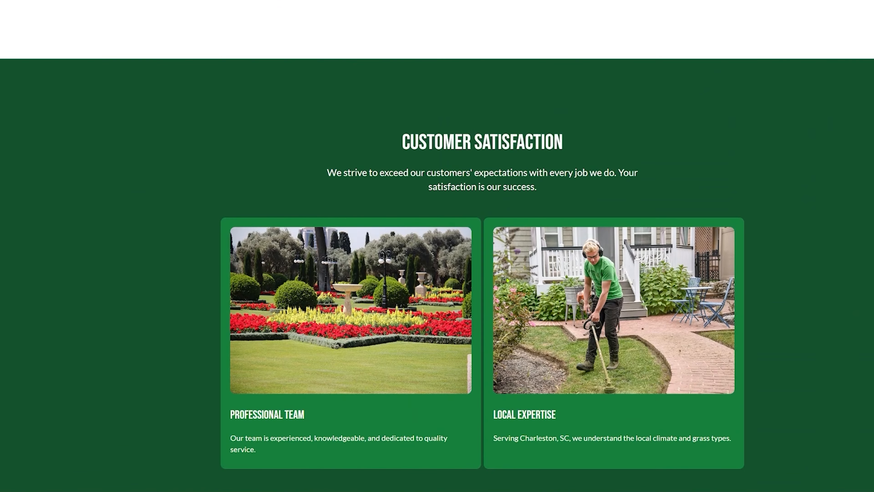
scroll(507, 279, down, 3)
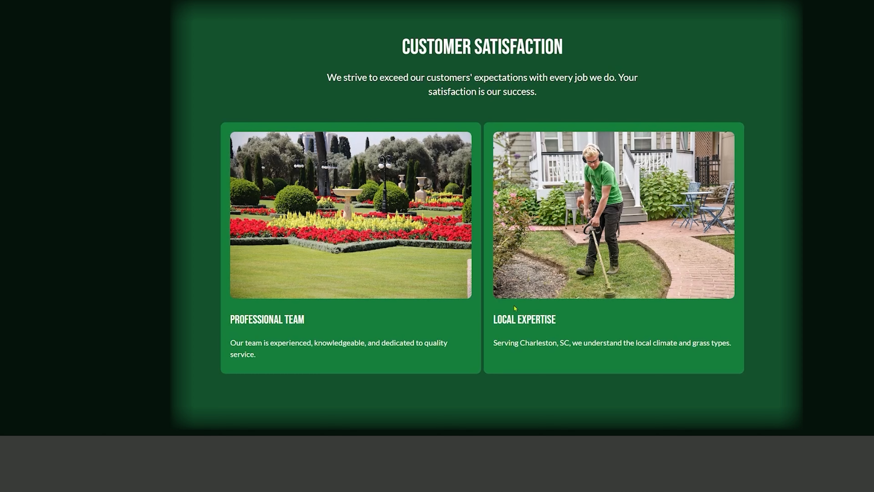
scroll(515, 307, down, 9)
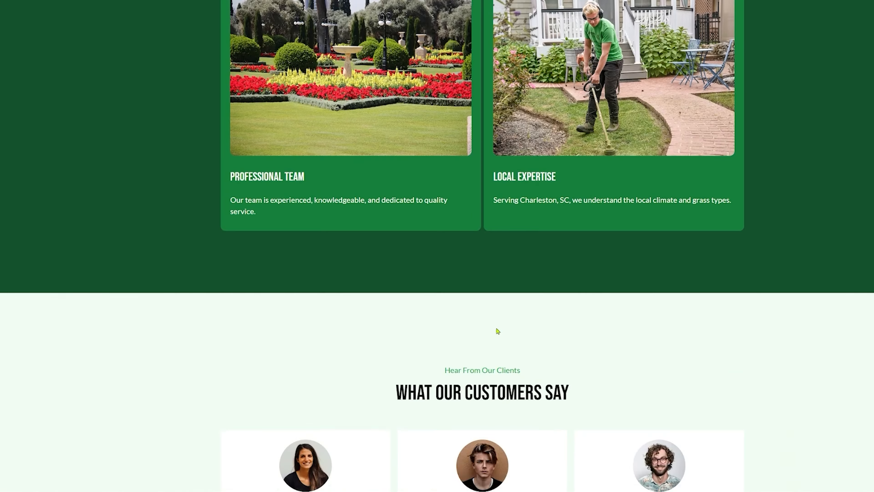
scroll(497, 331, down, 1)
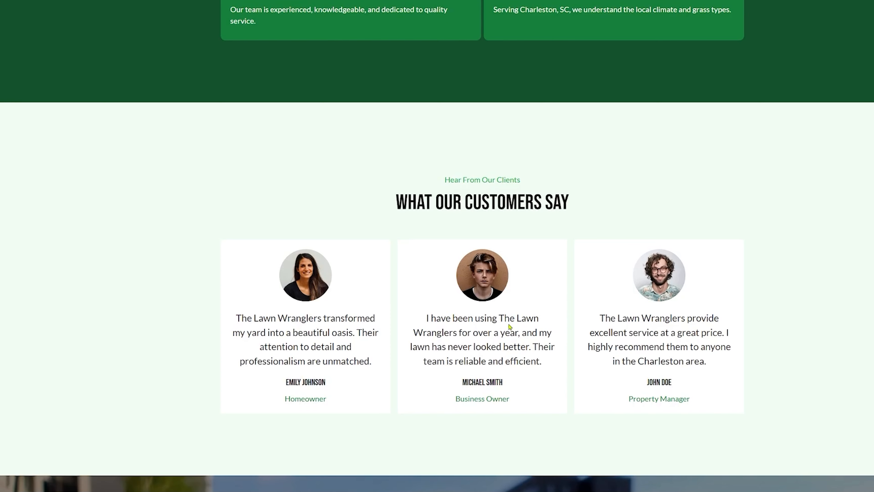
scroll(509, 326, down, 2)
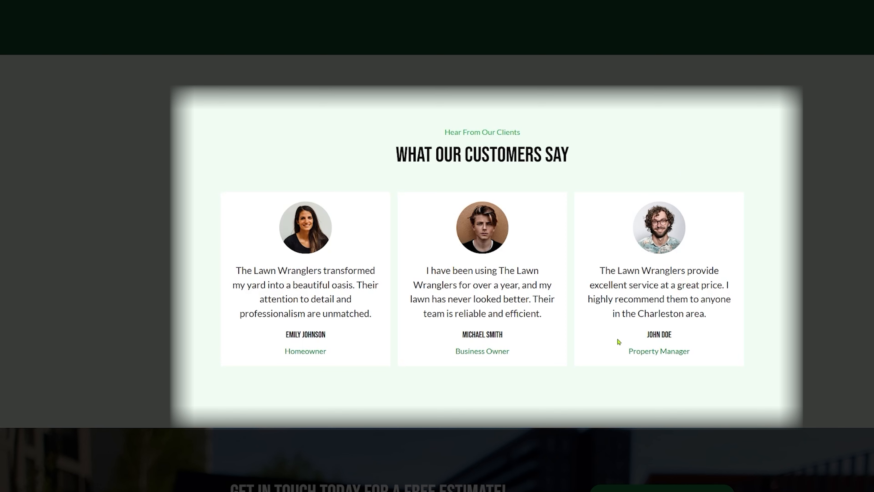
scroll(597, 341, down, 2)
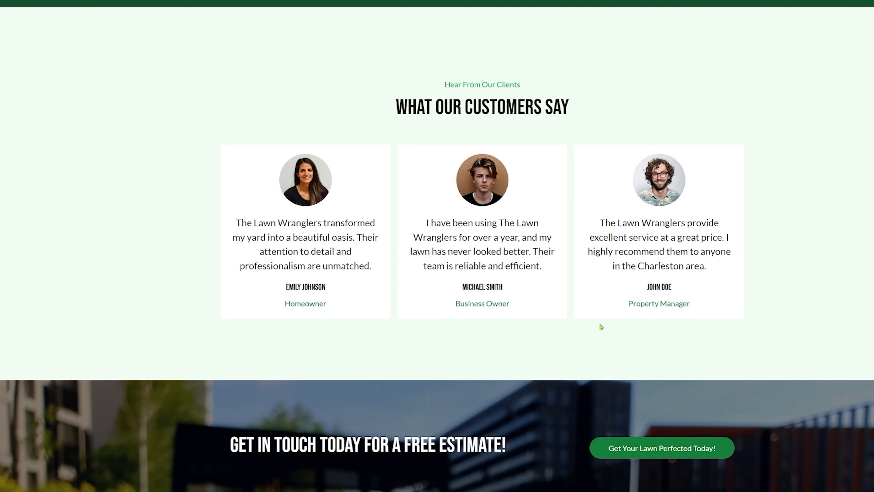
Follow the free-estimate call-to-action to the contact page and examine its contact details, map and social links in the footer
scroll(601, 327, down, 4)
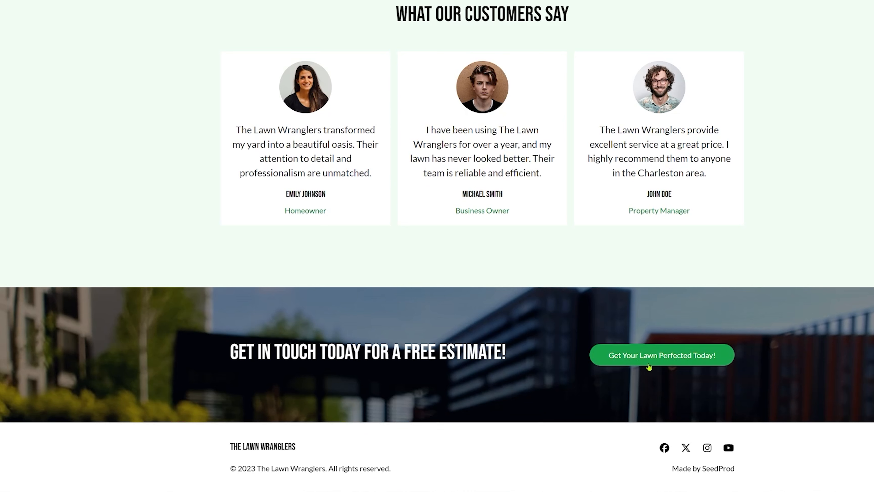
click(660, 357)
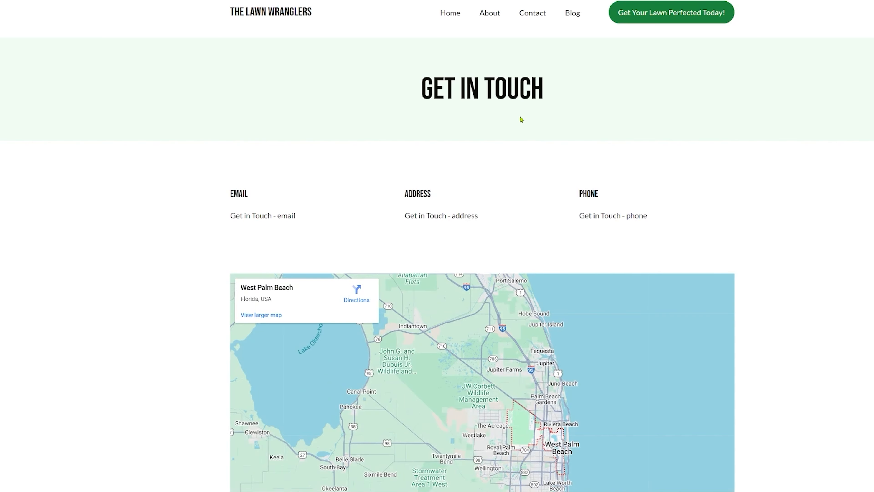
scroll(187, 231, down, 4)
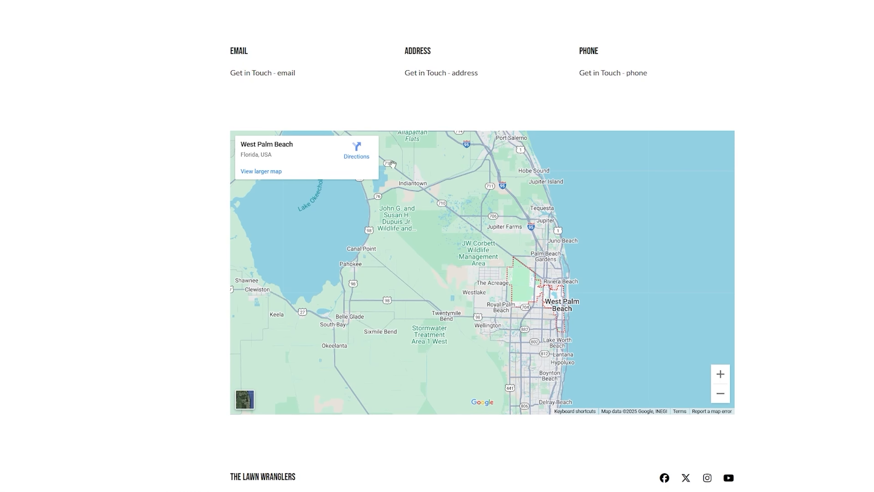
scroll(392, 164, down, 1)
scroll(452, 234, up, 5)
scroll(453, 235, down, 5)
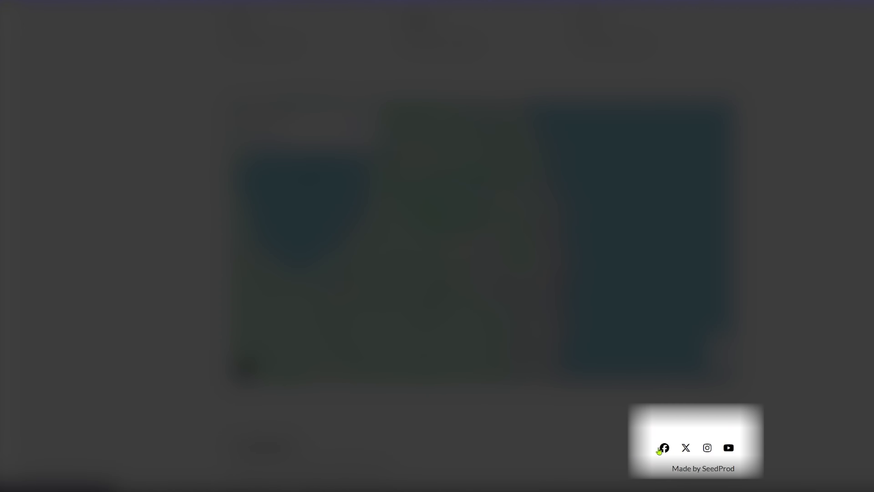
scroll(639, 438, up, 5)
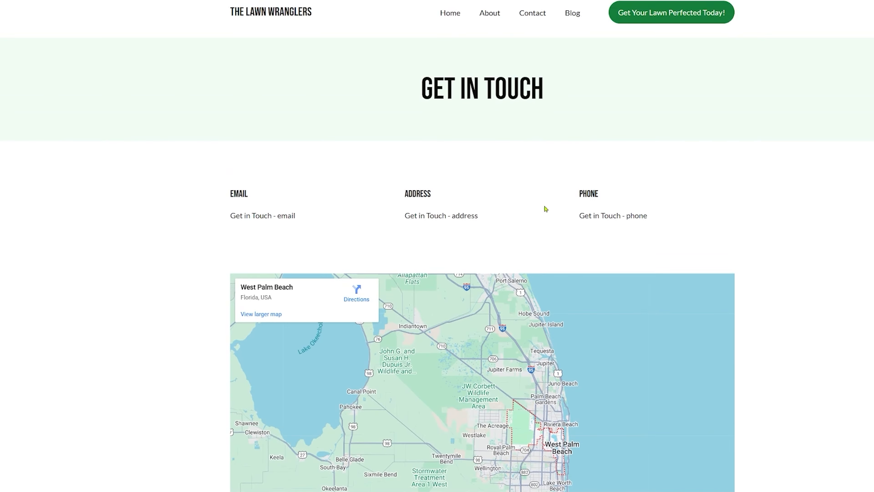
Examine the site's Blog, Contact and About pages, including the mission, vision and values cards, and return to the homepage
click(573, 13)
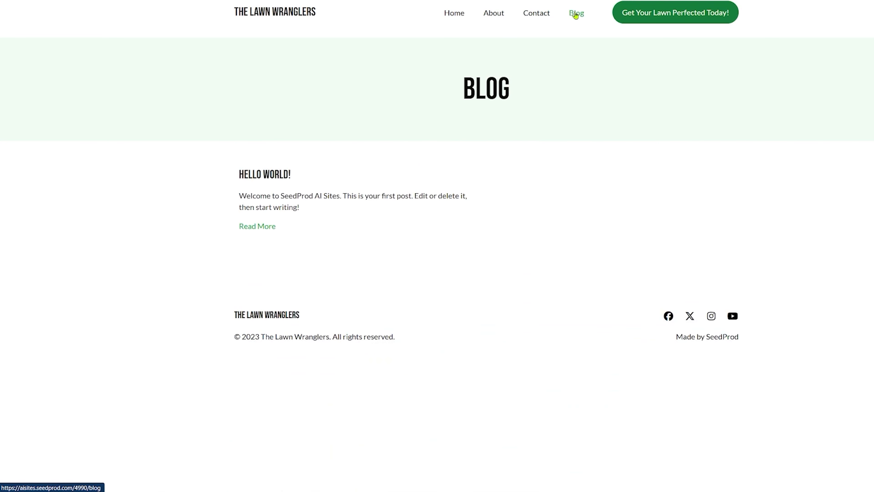
click(537, 18)
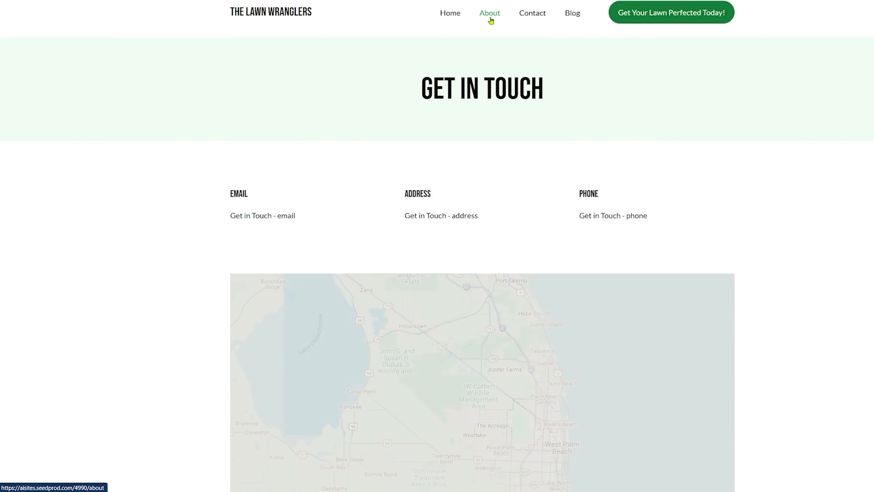
click(491, 21)
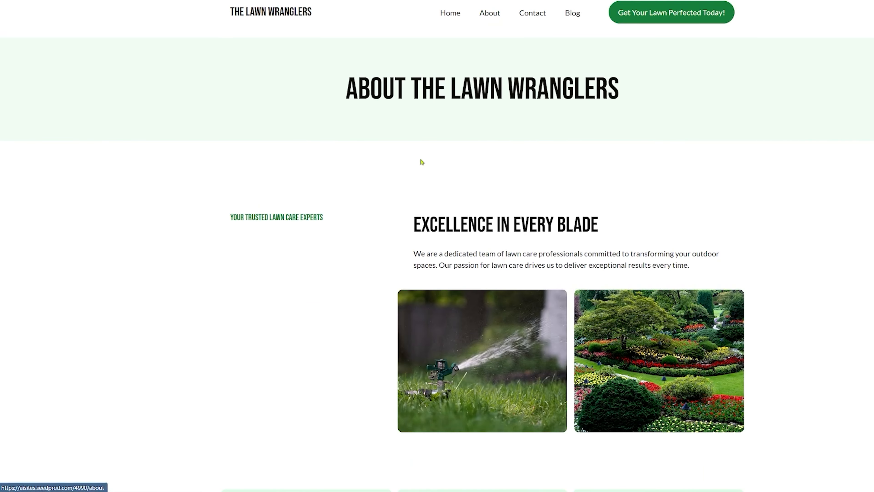
scroll(423, 158, down, 3)
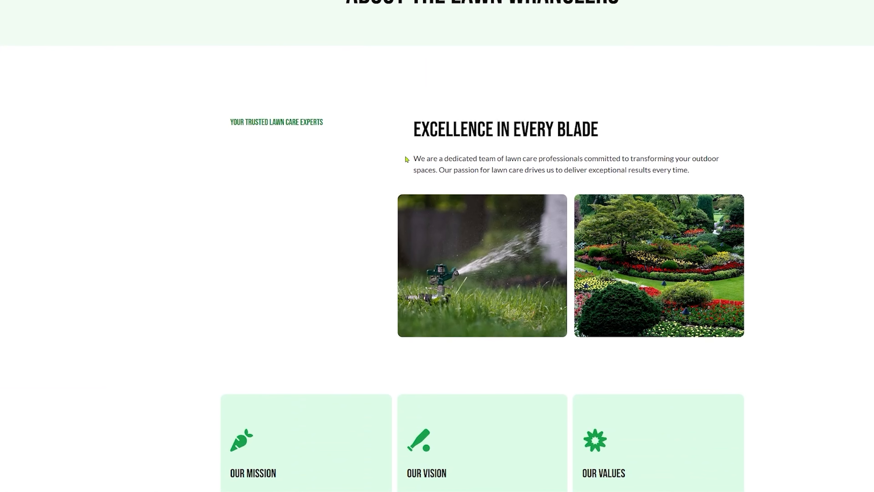
scroll(406, 158, down, 8)
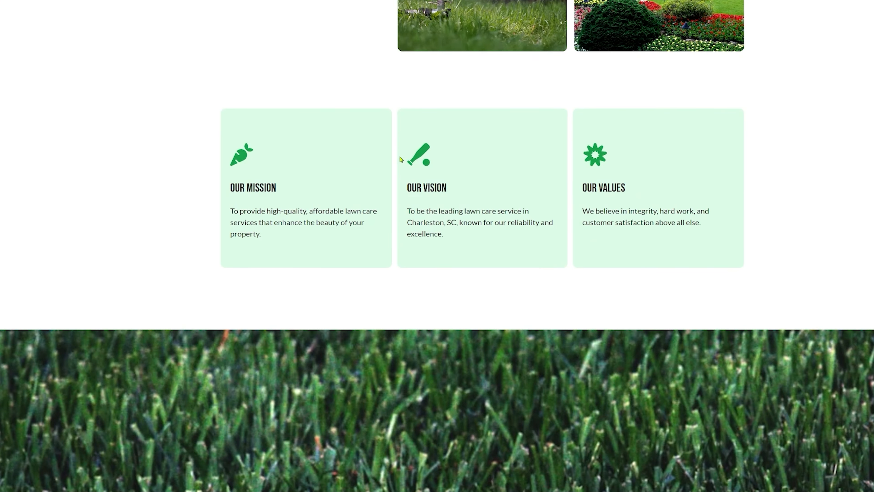
scroll(401, 159, down, 5)
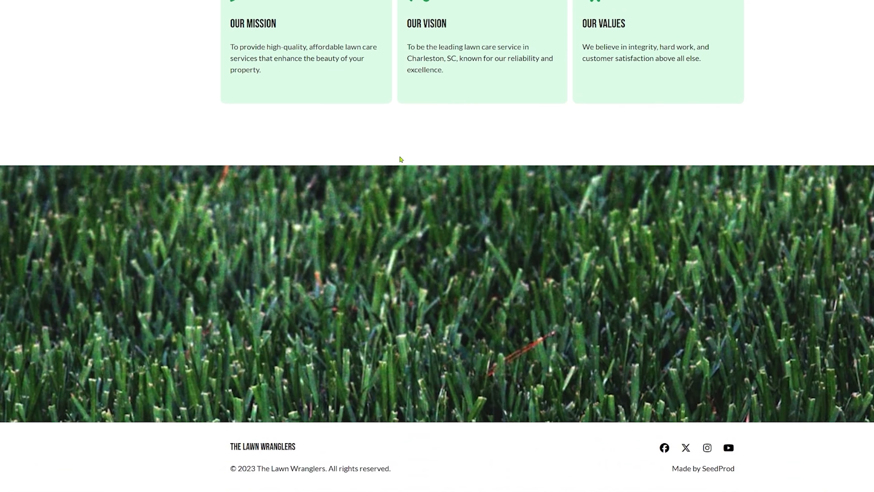
scroll(400, 159, up, 15)
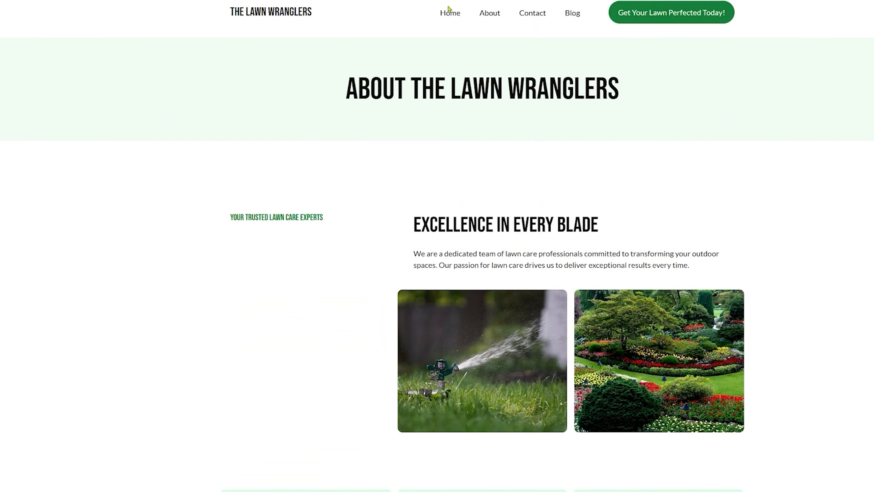
click(449, 12)
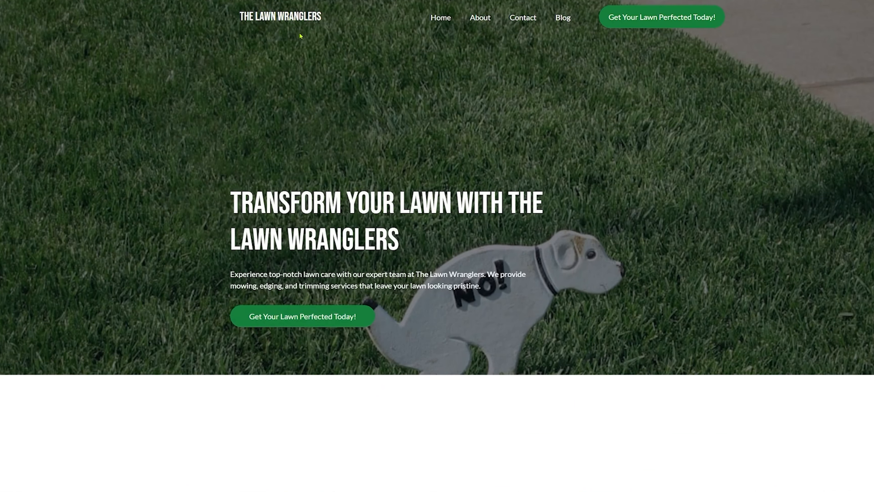
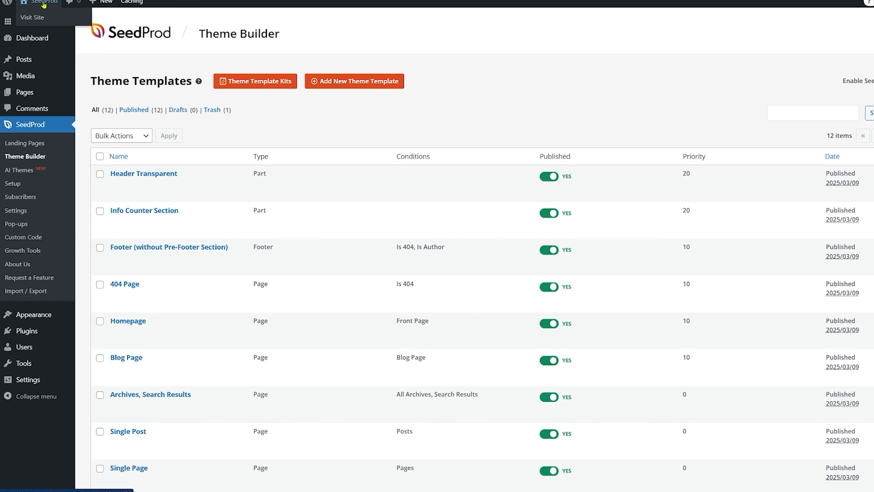
Open the live WordPress site in a separate tab and examine the whole homepage from the hero to the footer
right_click(37, 17)
click(86, 26)
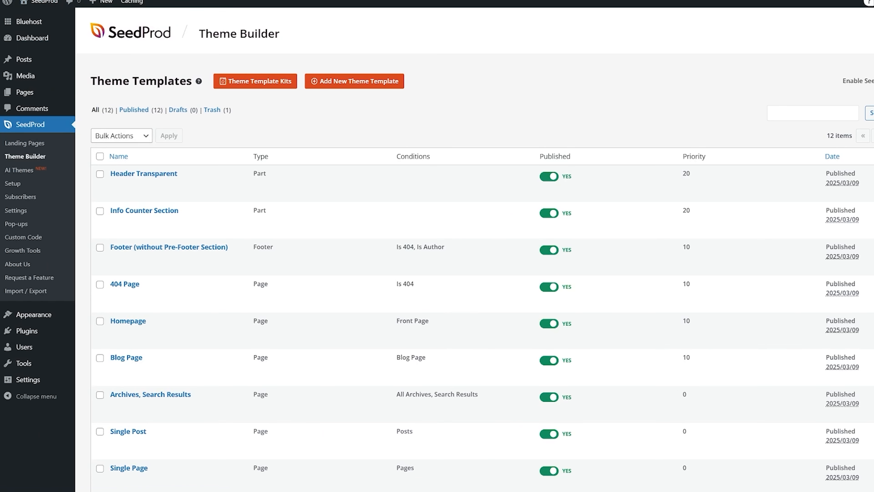
click(354, 0)
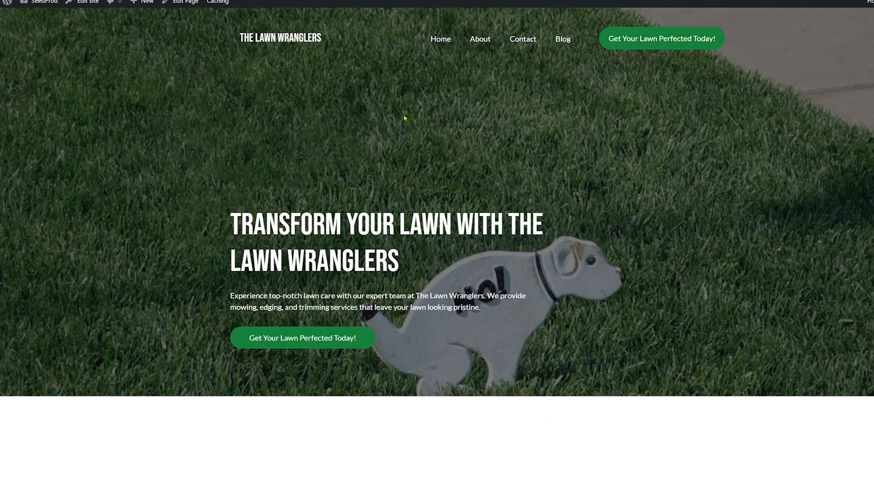
scroll(439, 188, down, 8)
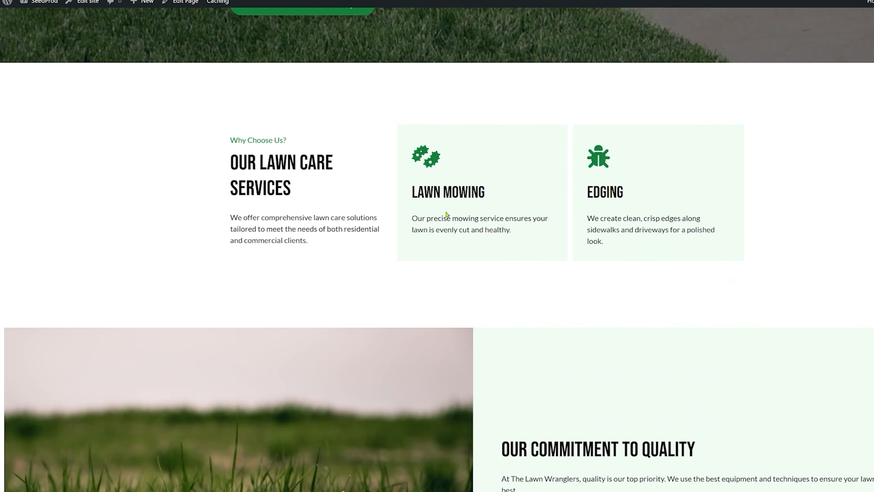
scroll(447, 212, down, 9)
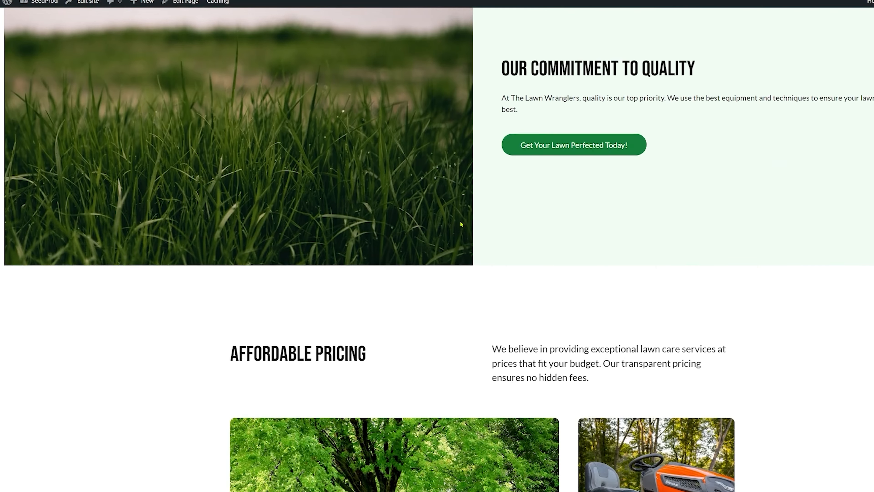
scroll(461, 224, down, 4)
scroll(461, 224, down, 18)
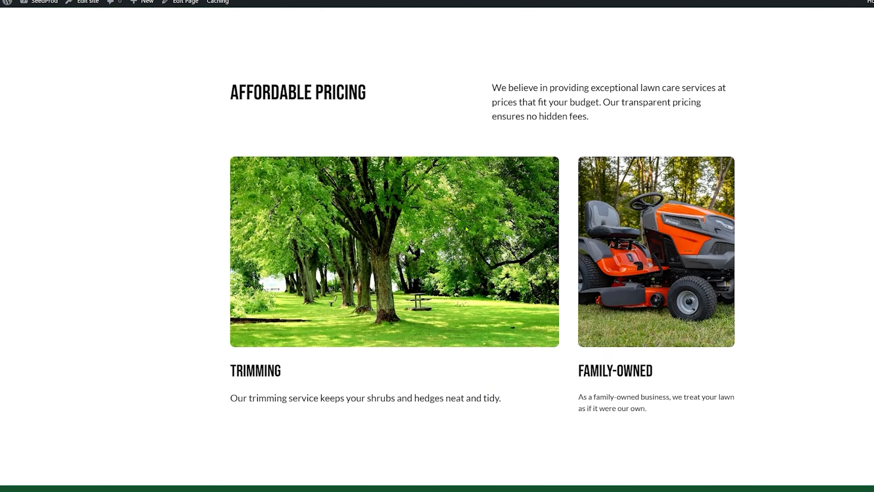
scroll(490, 259, down, 11)
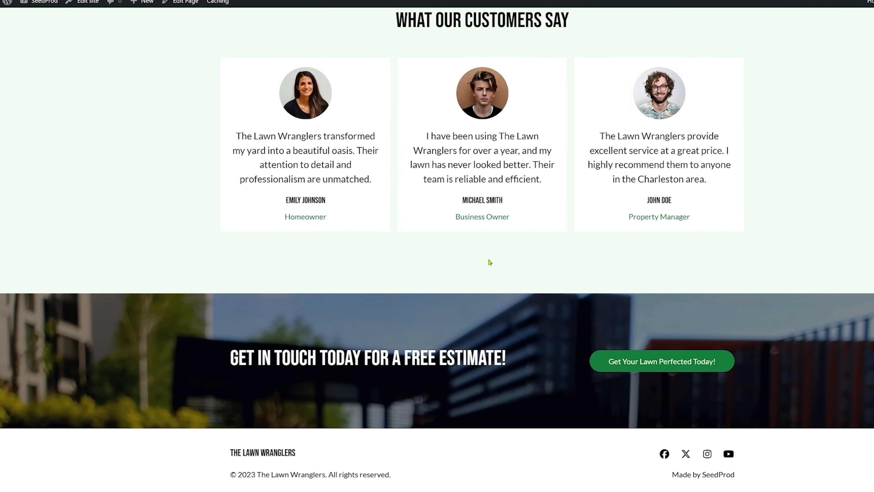
scroll(490, 263, up, 20)
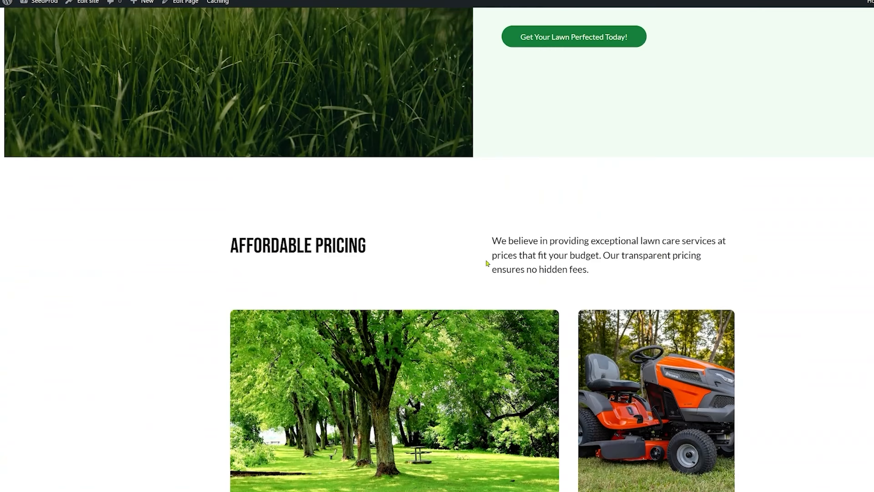
scroll(487, 263, up, 13)
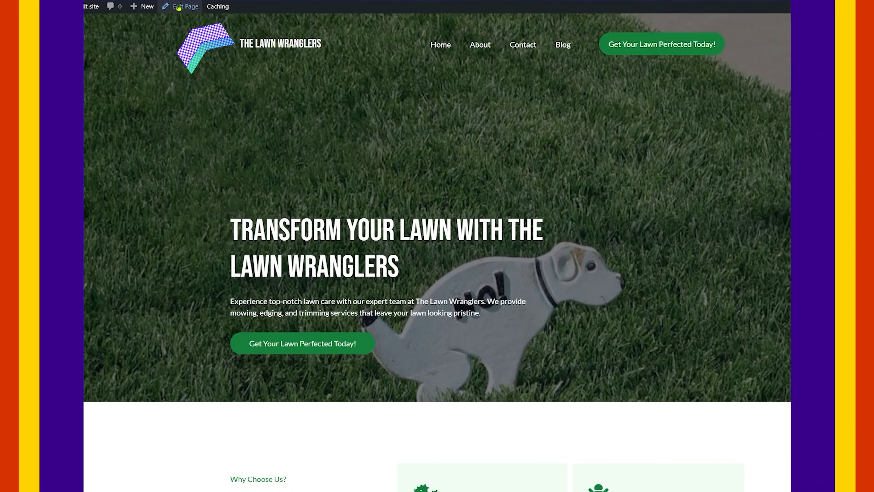
Open the homepage in the SeedProd editor and change the hero headline to "Grow Your Grass With Lawn Wranglers"
click(178, 7)
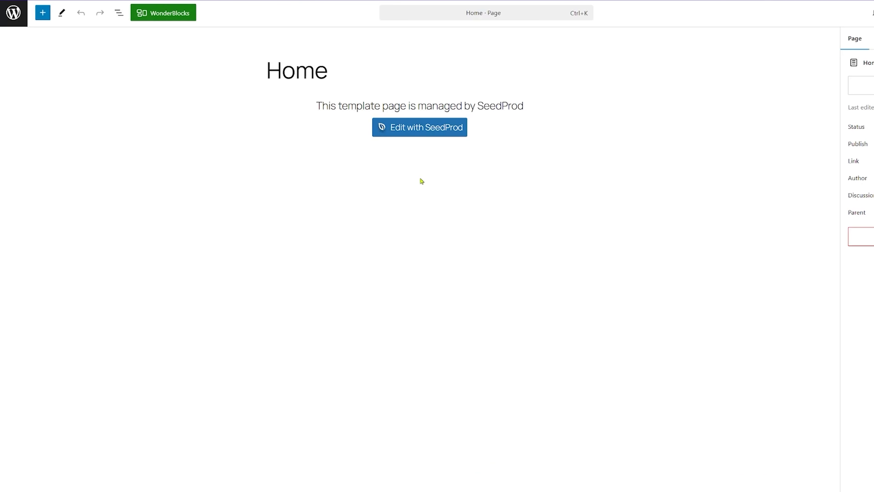
click(423, 134)
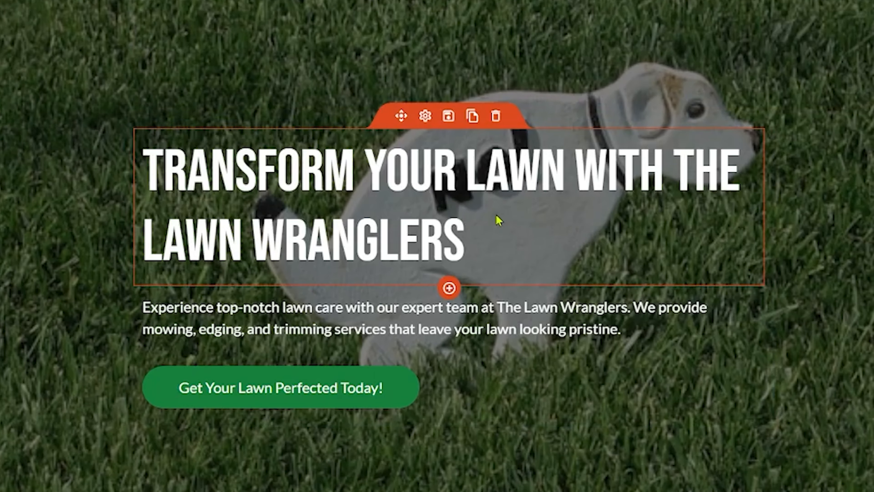
click(514, 224)
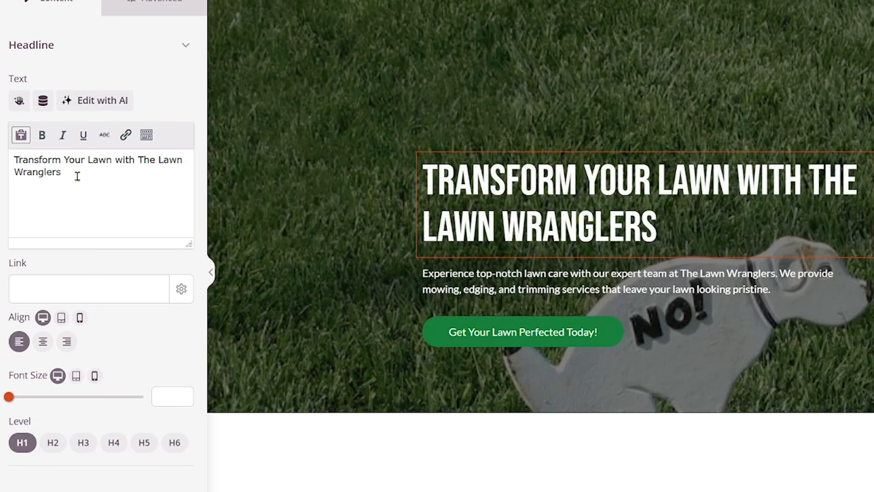
key(ctrl+a)
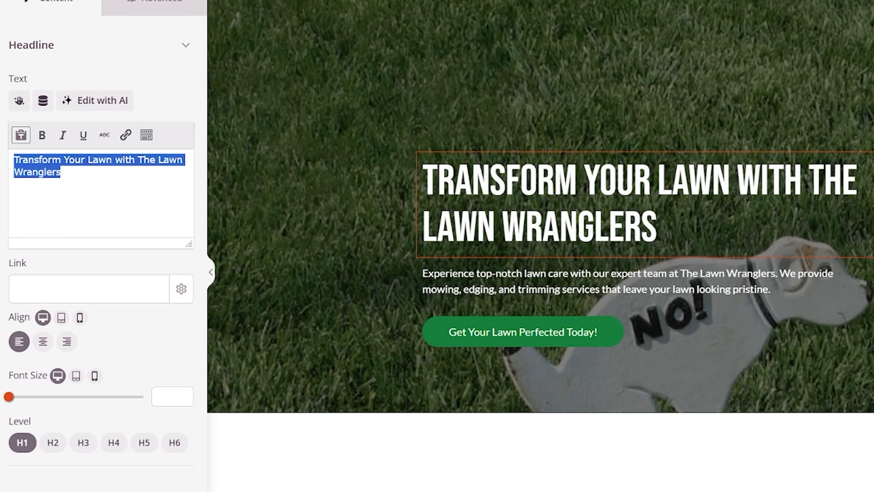
text(Grow You )
text(e)
text(r)
text( F)
key(BackSpace)
text(Grass)
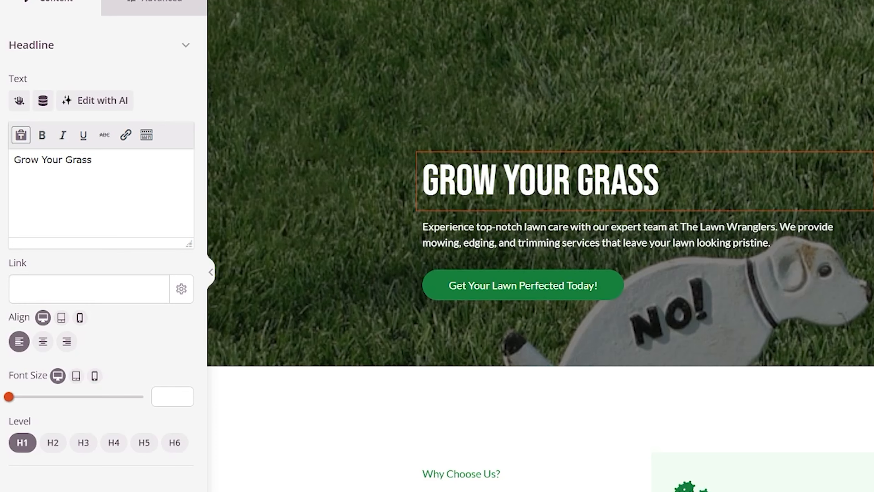
text( With Lawn Wr)
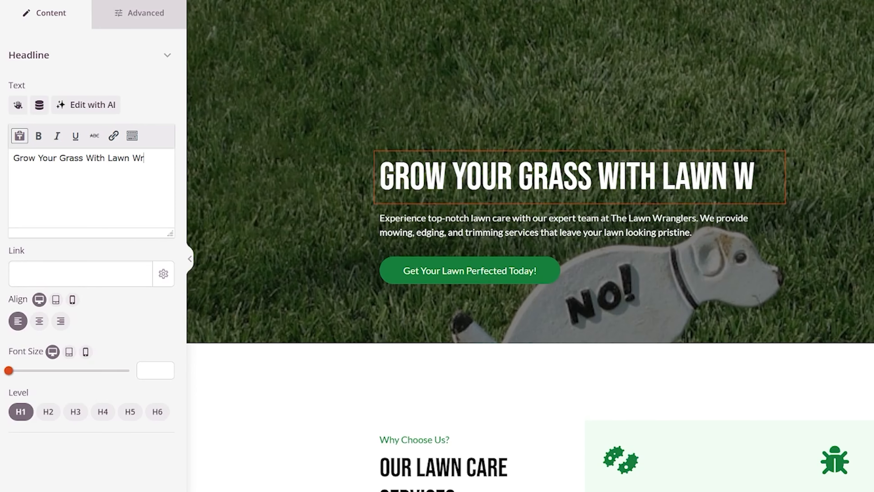
text(anglers)
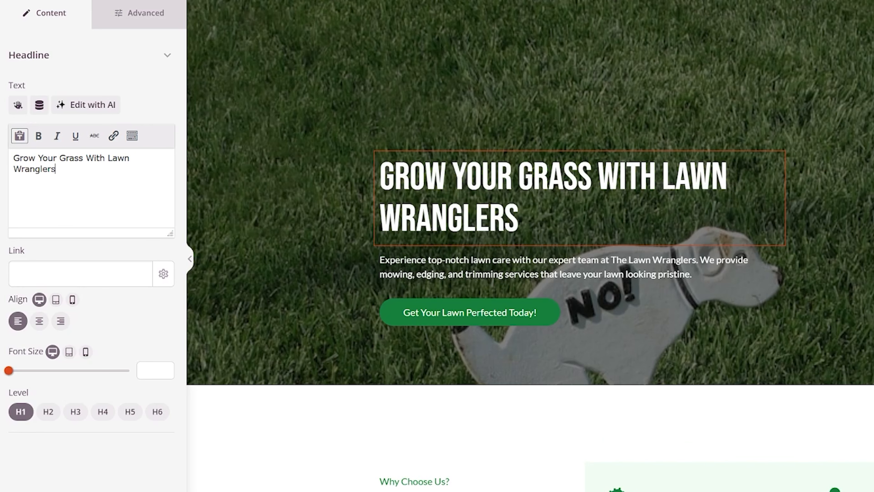
Replace the hero section's background image with the grass-and-blue-sky picture from the media library
click(247, 224)
scroll(275, 254, up, 3)
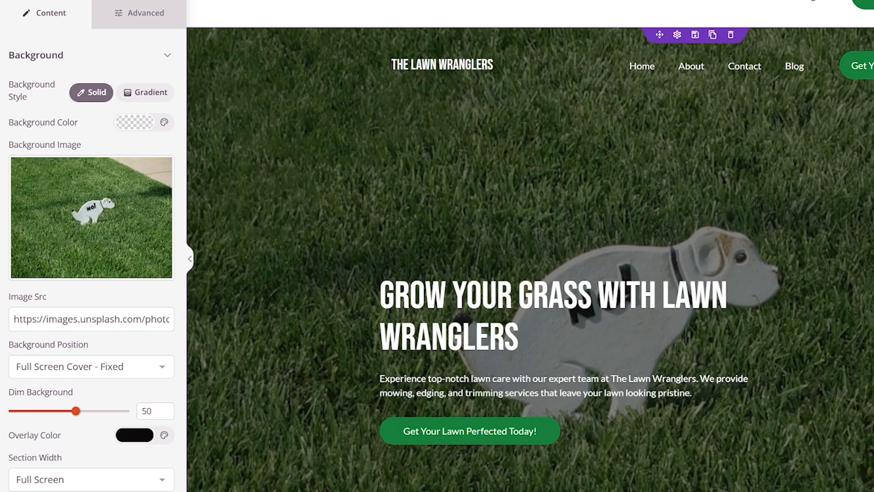
scroll(692, 378, down, 3)
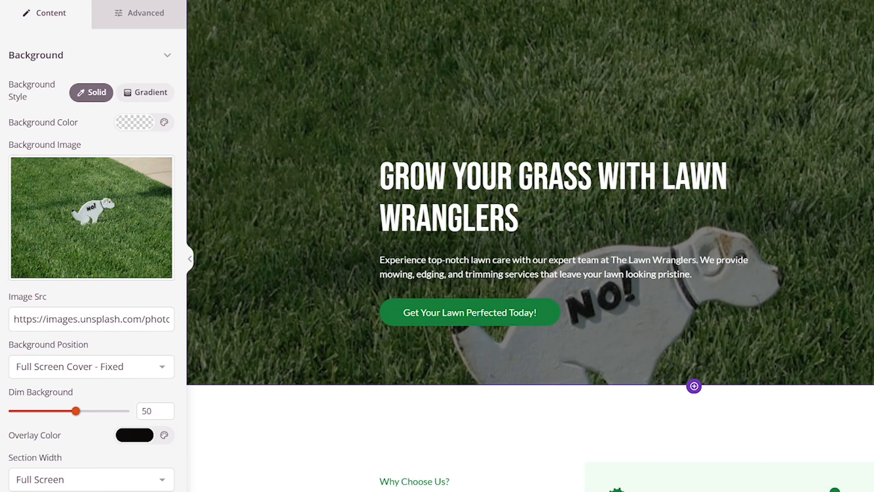
scroll(692, 379, up, 3)
mouse_move(156, 244)
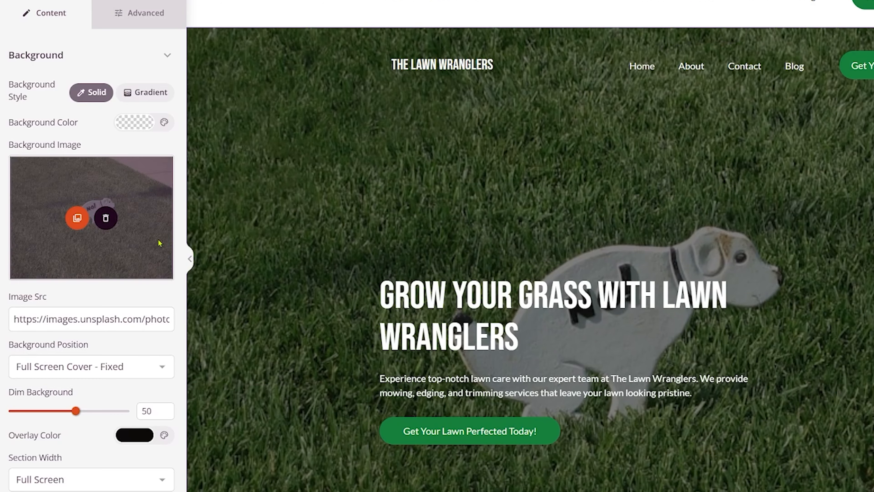
click(77, 220)
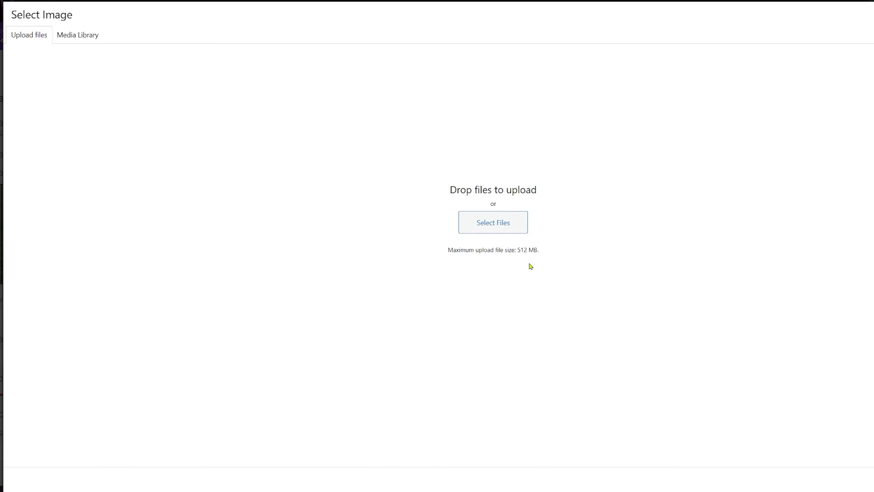
click(72, 39)
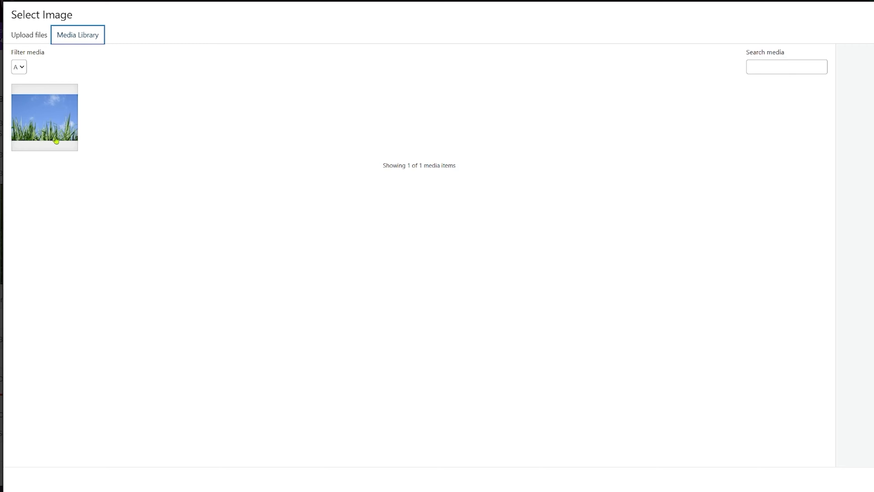
click(48, 114)
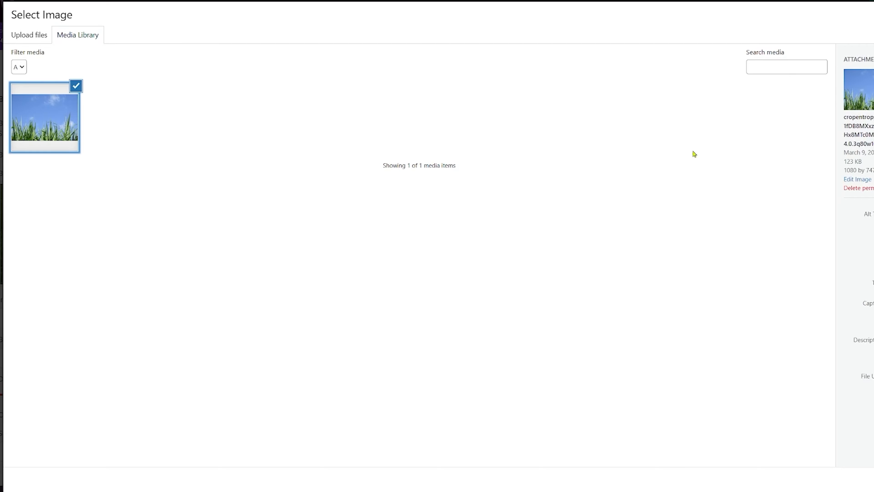
click(856, 485)
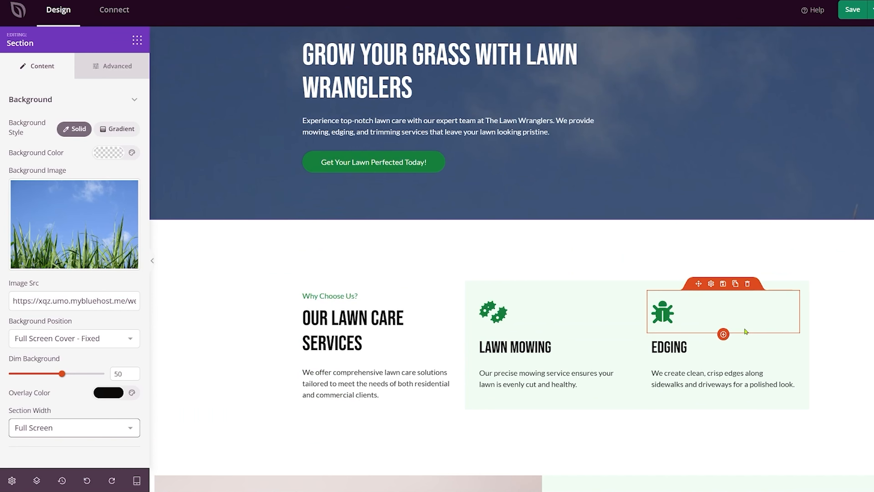
Examine the editing options of the Lawn Mowing icon and its headline in the services section
scroll(735, 343, down, 4)
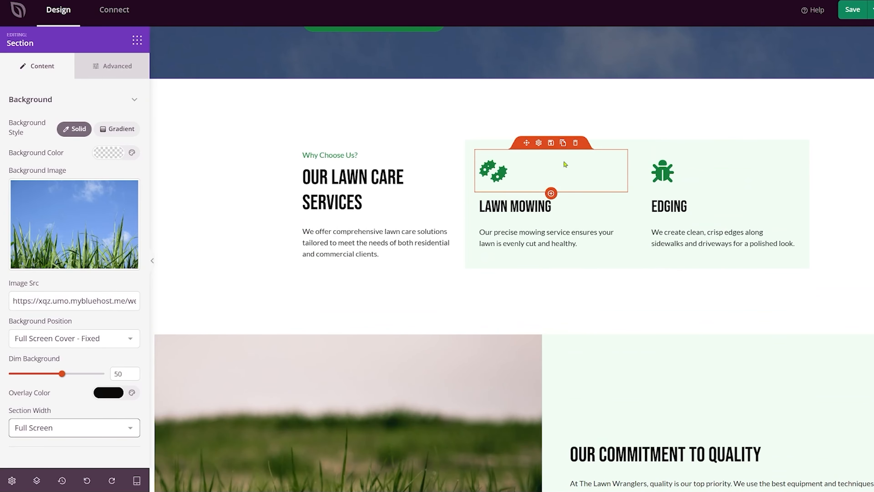
click(565, 164)
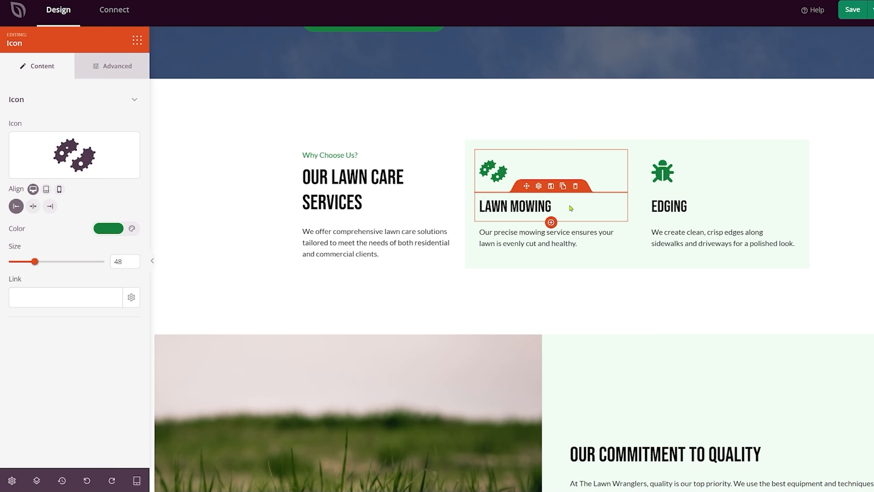
mouse_move(101, 175)
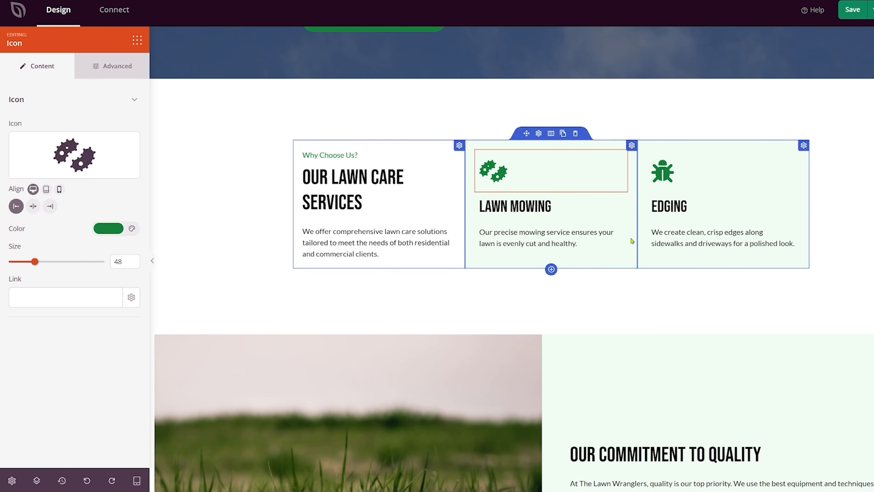
click(512, 207)
scroll(515, 211, down, 10)
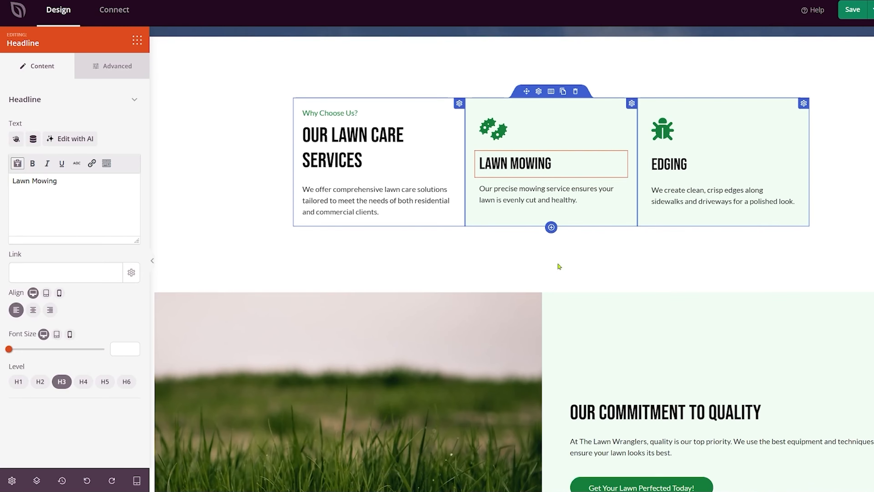
Change the Customer Satisfaction section's solid background color to a dark blue
scroll(578, 367, down, 12)
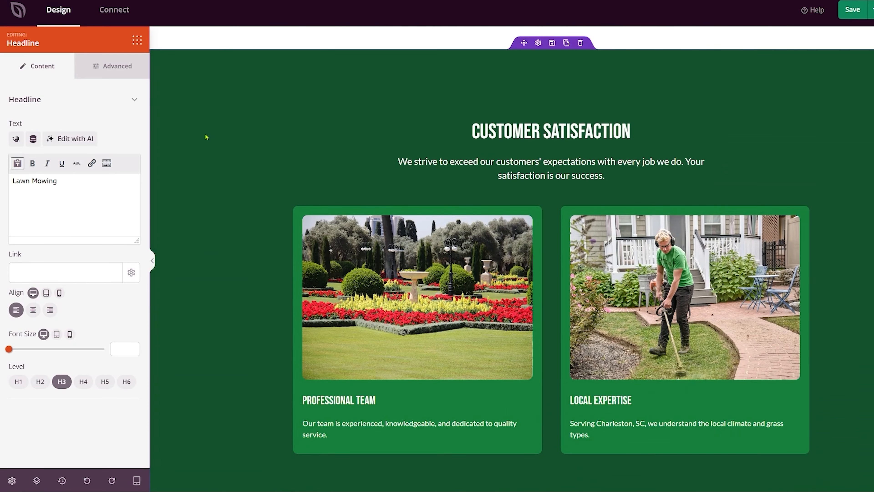
click(205, 138)
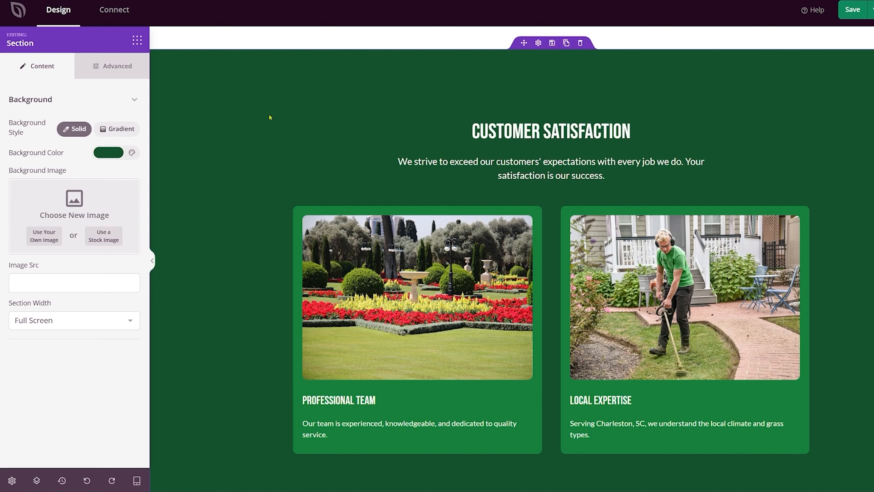
scroll(218, 240, down, 4)
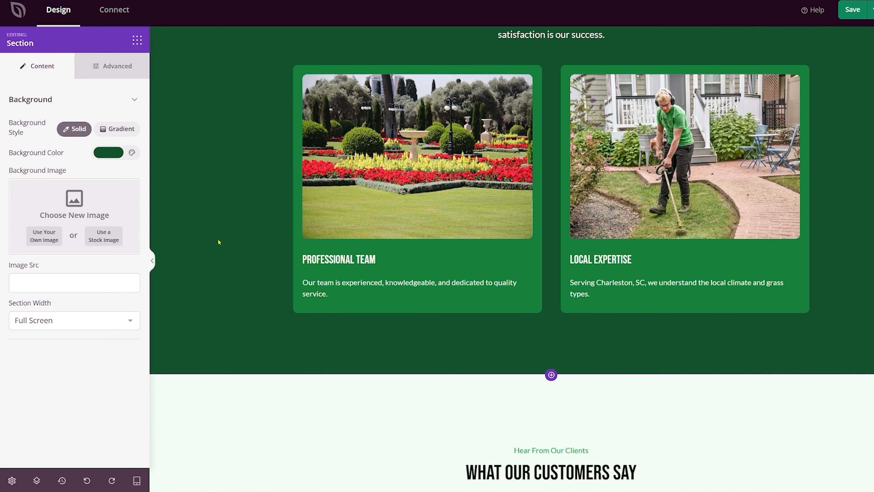
scroll(218, 240, up, 3)
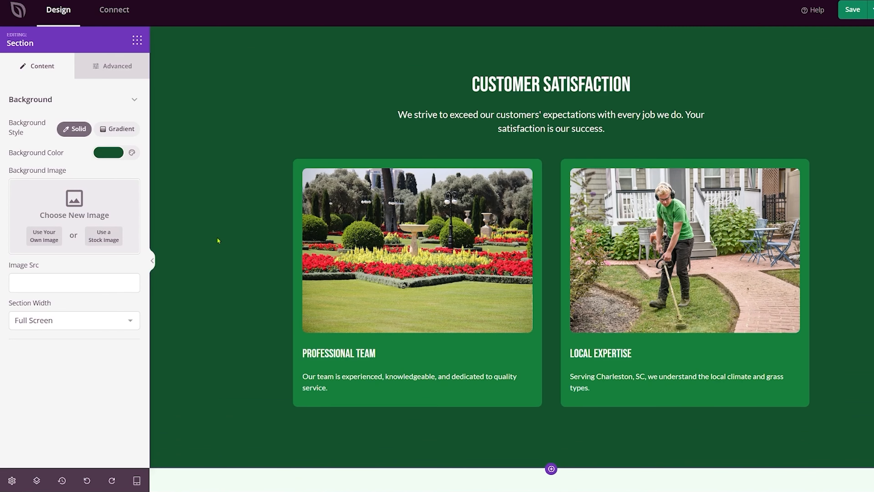
click(114, 153)
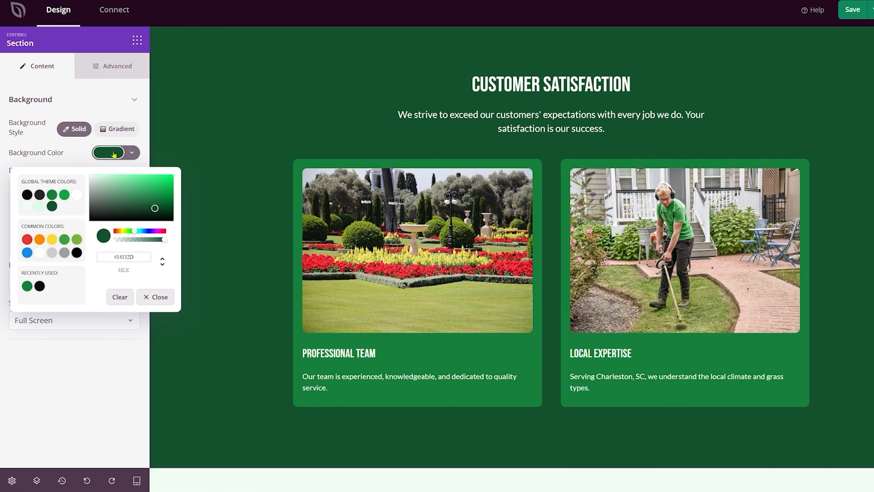
click(27, 253)
drag(167, 183, 168, 203)
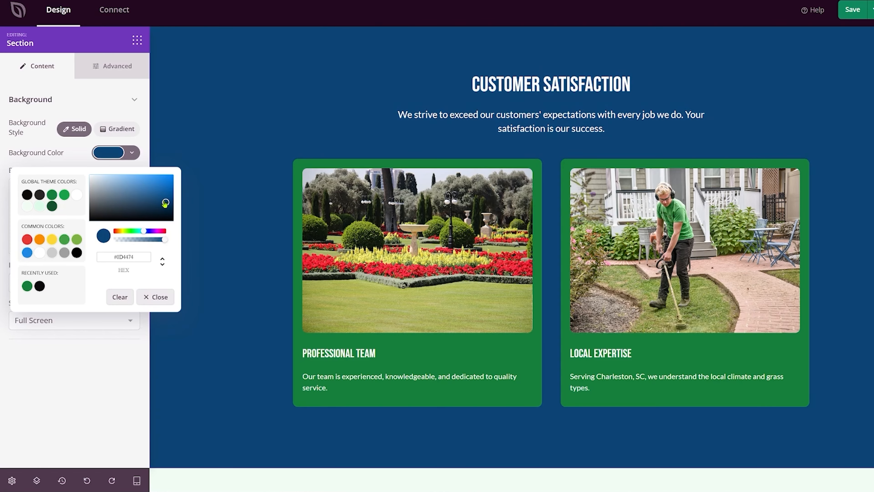
click(158, 302)
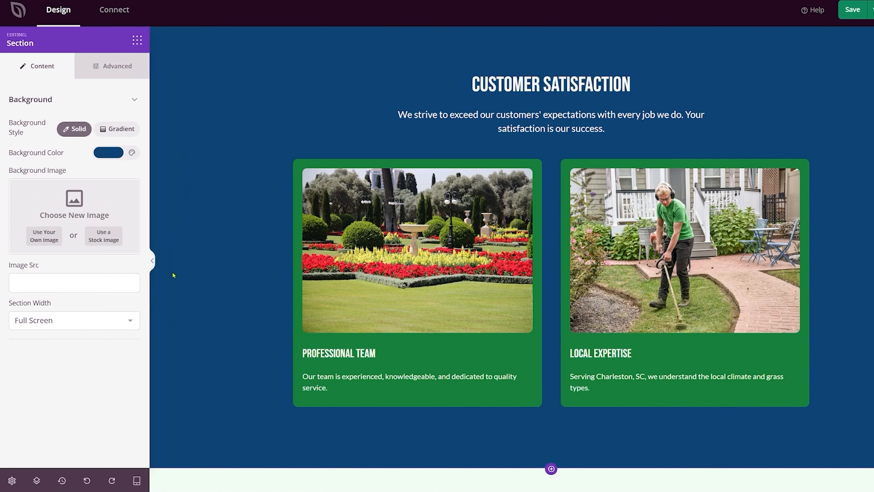
Add a video block directly beneath the Our Lawn Care Services columns
click(514, 405)
scroll(96, 234, down, 1)
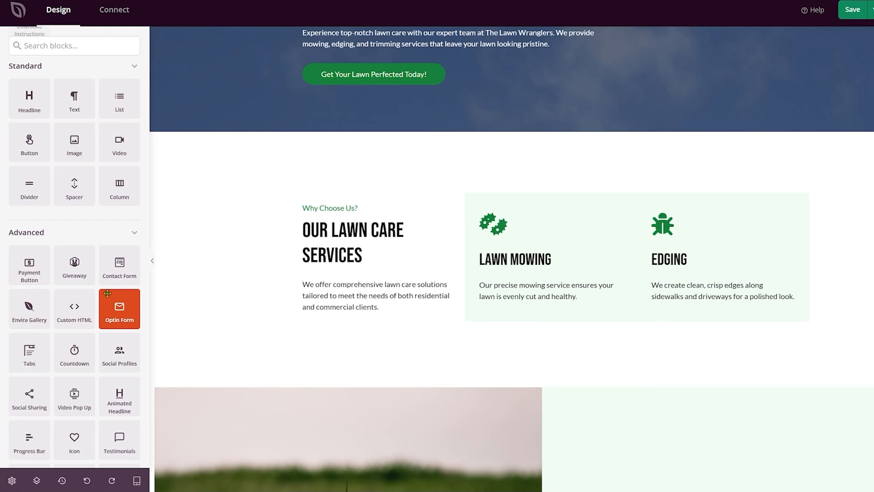
scroll(84, 279, up, 3)
scroll(84, 261, down, 4)
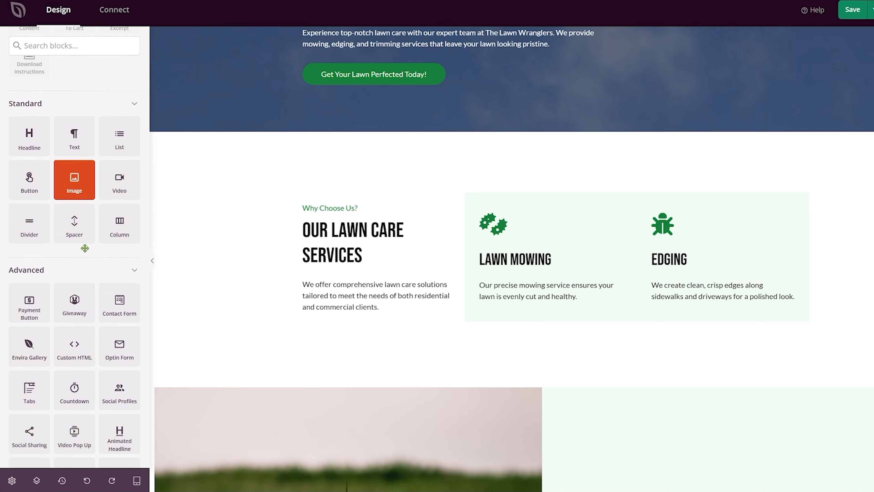
drag(75, 254, 179, 340)
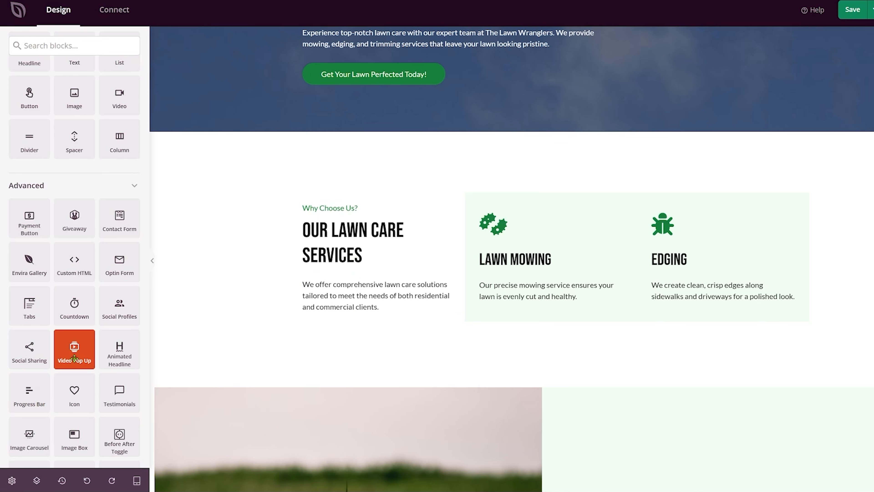
drag(69, 348, 546, 338)
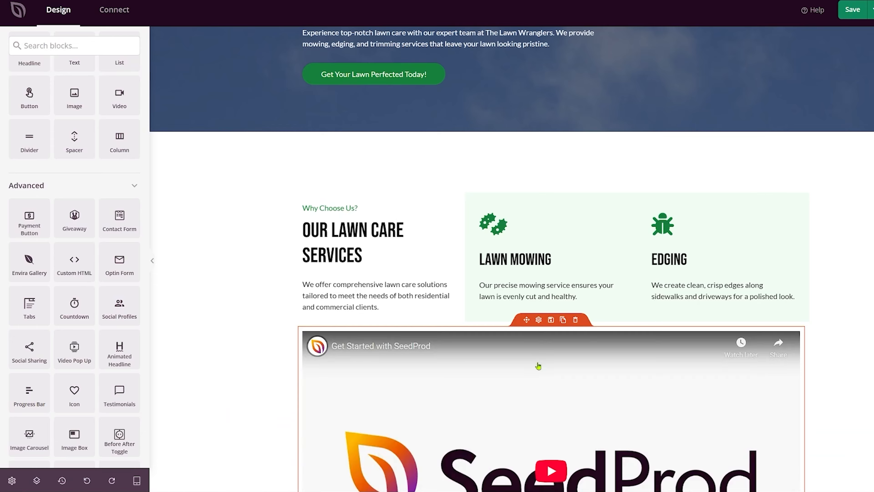
scroll(526, 374, down, 4)
scroll(520, 380, down, 3)
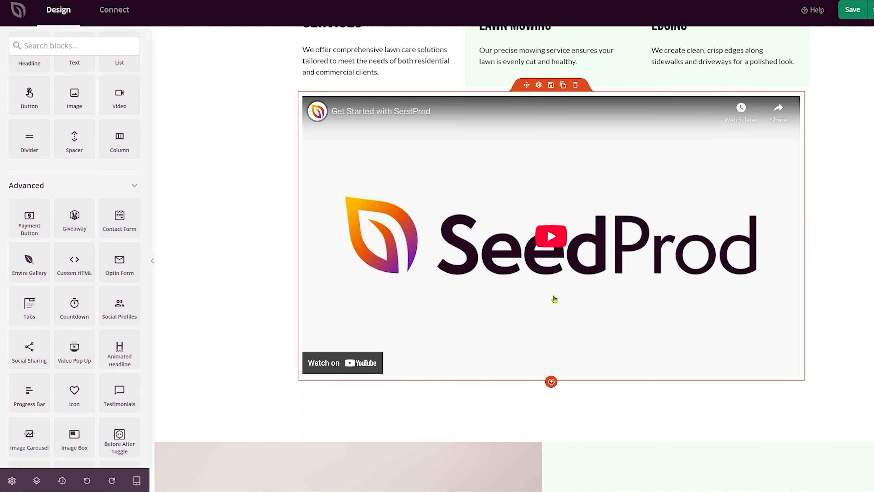
click(487, 280)
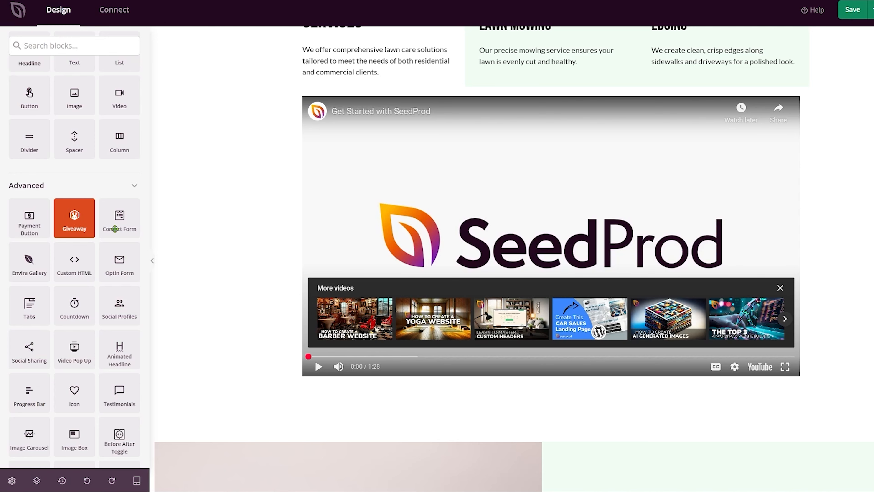
Try a Giveaway block above the hero headline and delete it again
scroll(445, 320, up, 11)
drag(75, 217, 542, 226)
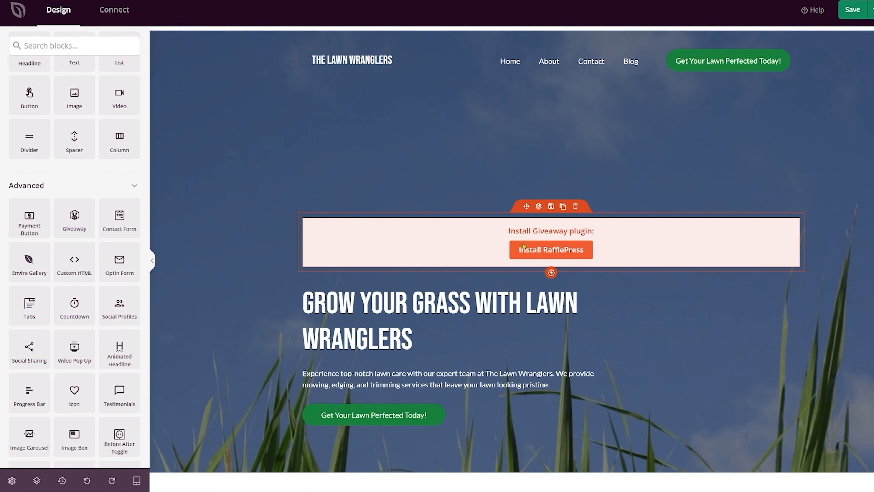
click(575, 207)
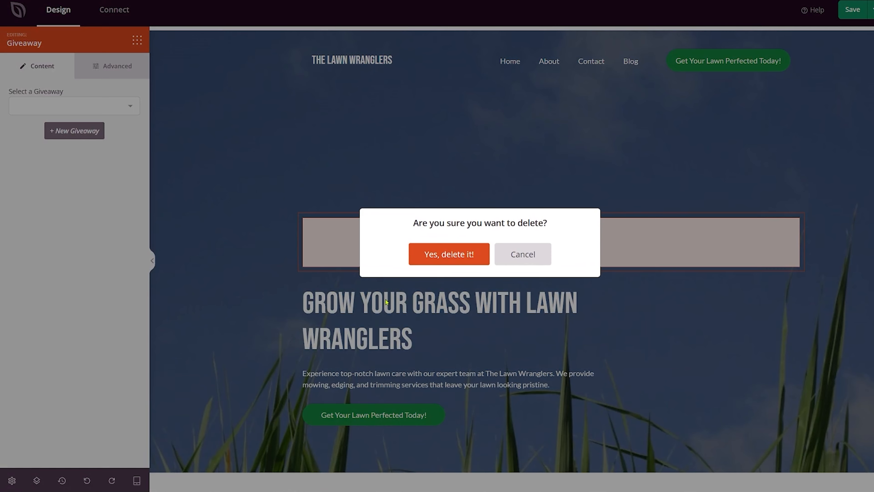
click(451, 257)
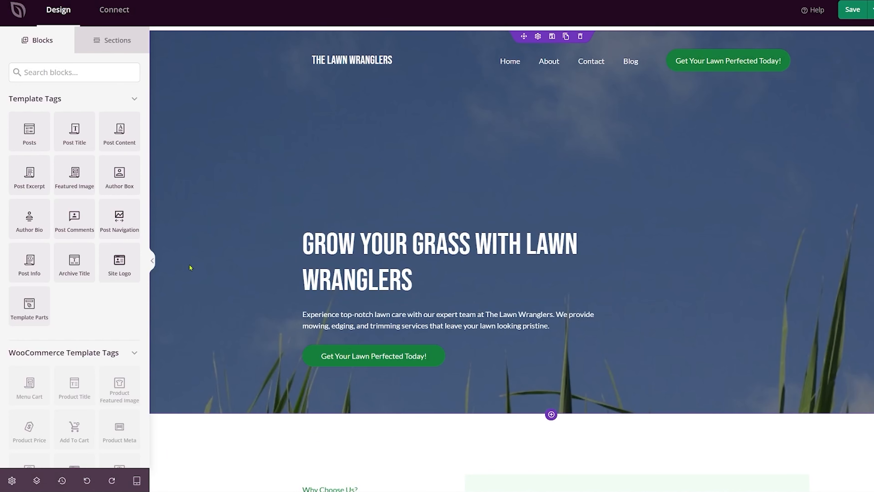
Insert an empty Image block above the hero headline as a trial and remove it
scroll(67, 331, down, 15)
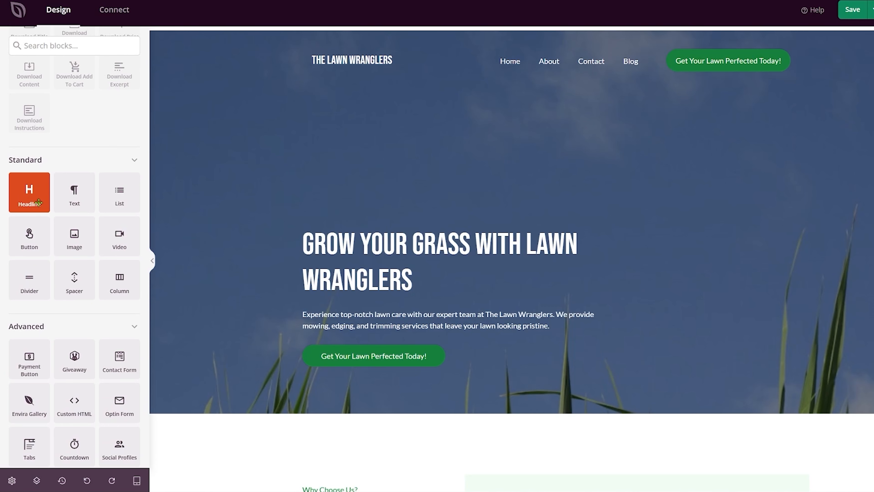
drag(76, 242, 447, 230)
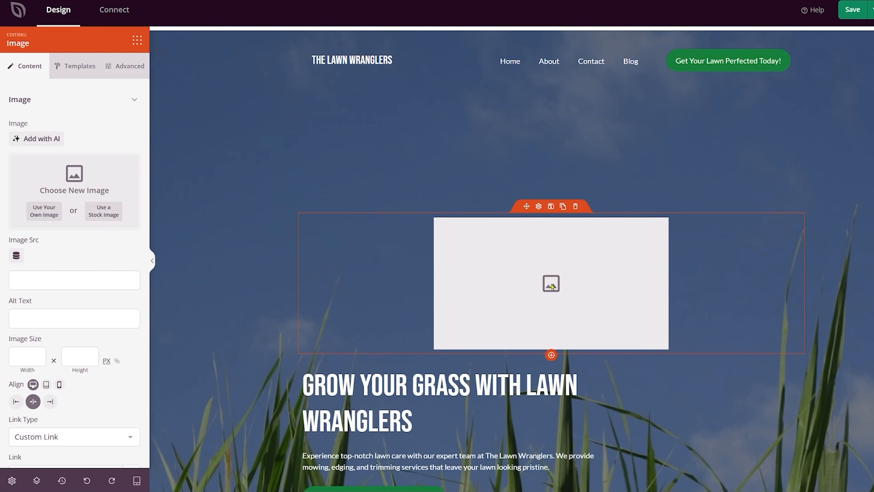
click(575, 207)
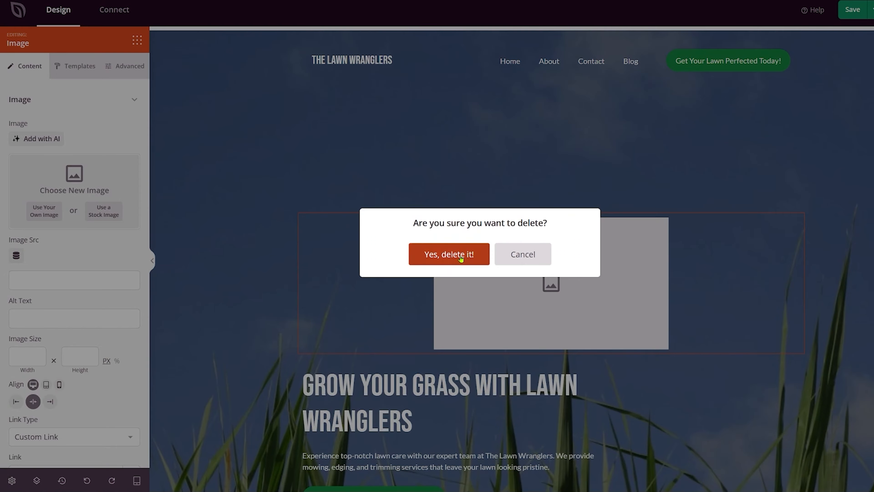
click(461, 256)
Try out a Countdown block above the hero headline and delete it from the page
scroll(69, 336, down, 15)
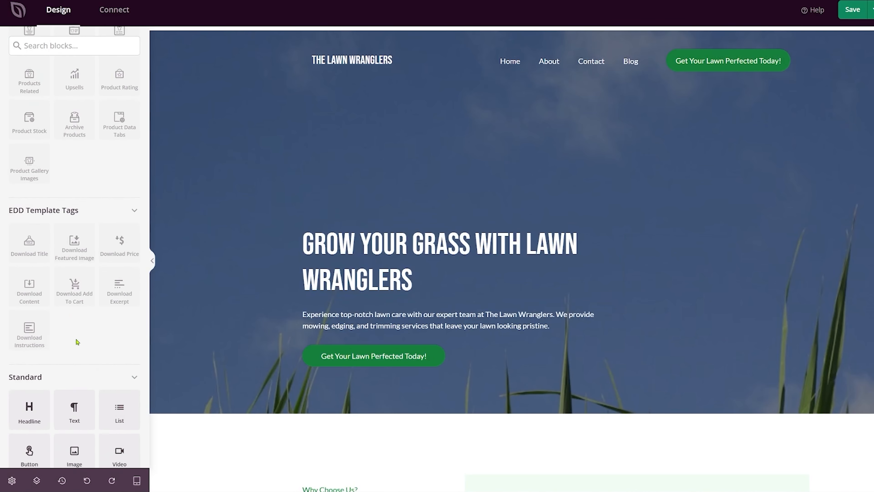
scroll(77, 343, down, 5)
drag(71, 220, 464, 220)
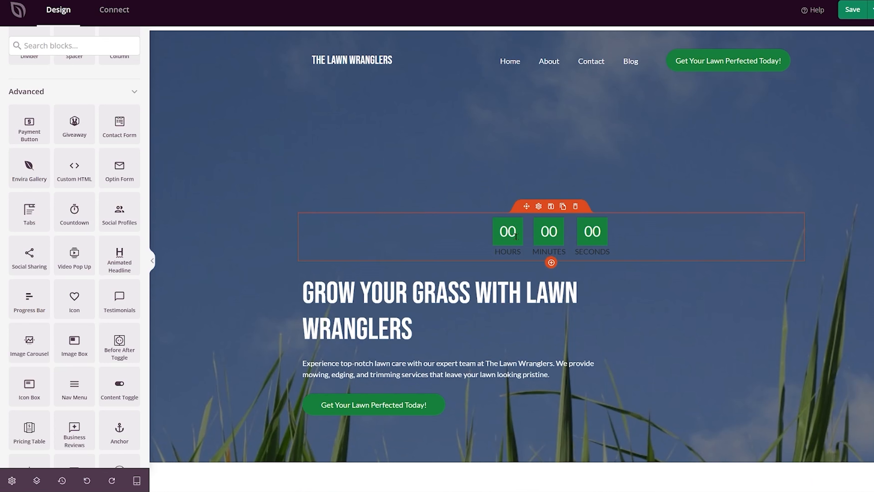
click(575, 208)
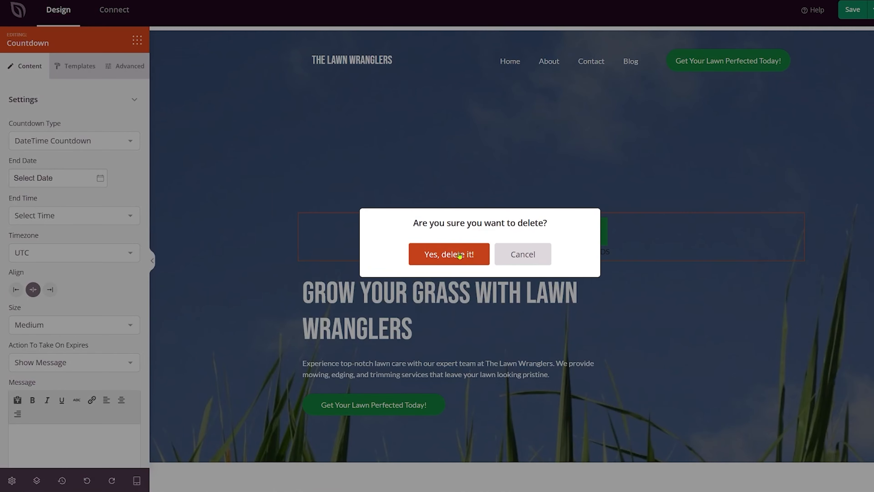
click(447, 254)
scroll(616, 271, down, 6)
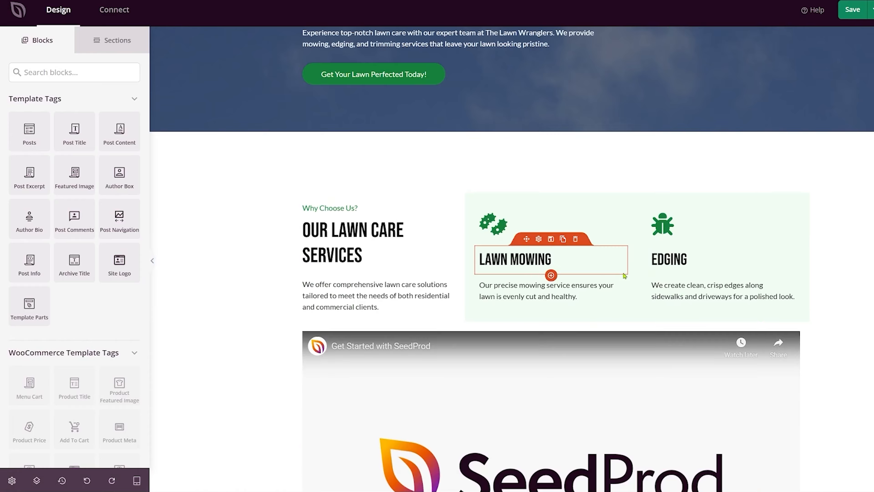
scroll(616, 279, down, 3)
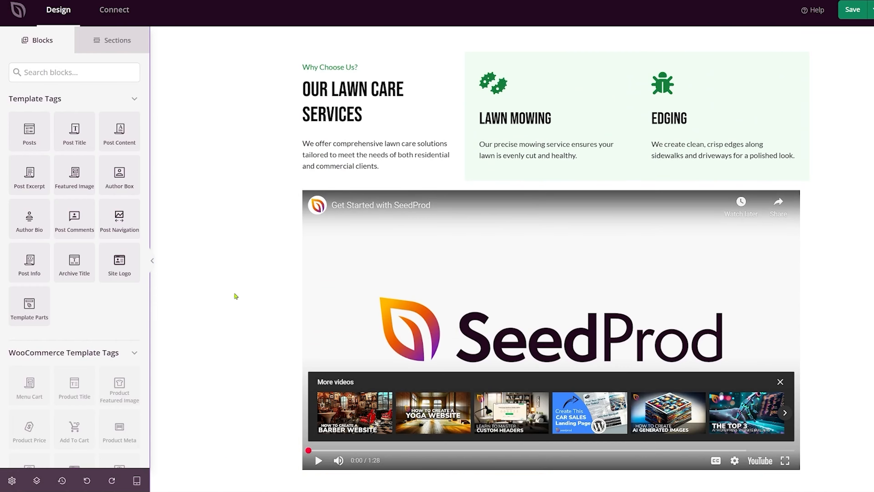
Review the remaining homepage sections, from the services video down to the customer testimonials
scroll(234, 297, down, 4)
scroll(260, 299, down, 8)
scroll(259, 300, down, 4)
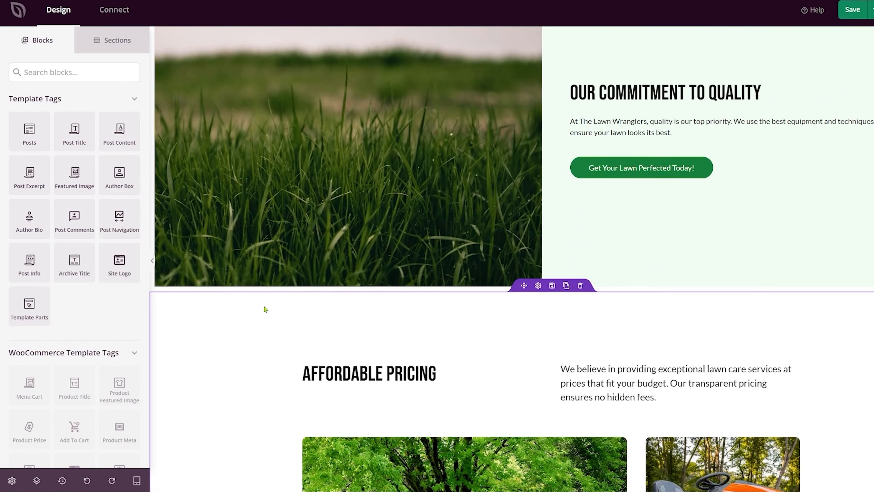
scroll(265, 309, down, 7)
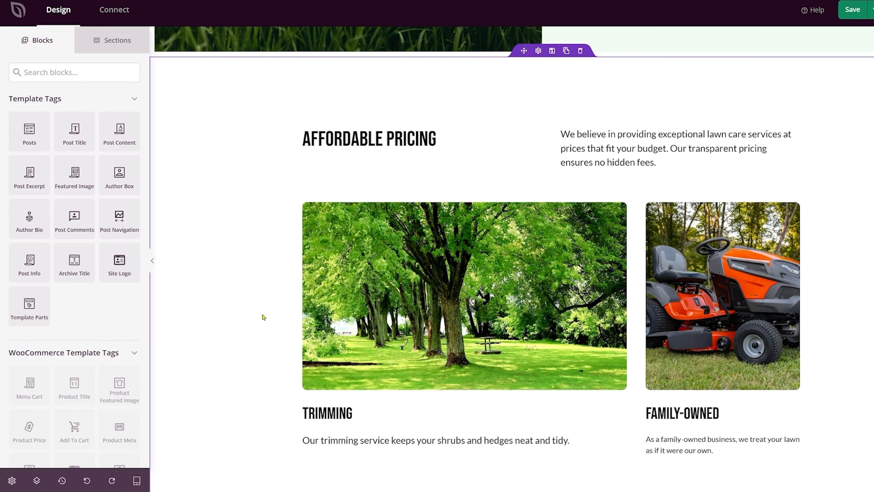
scroll(306, 262, down, 8)
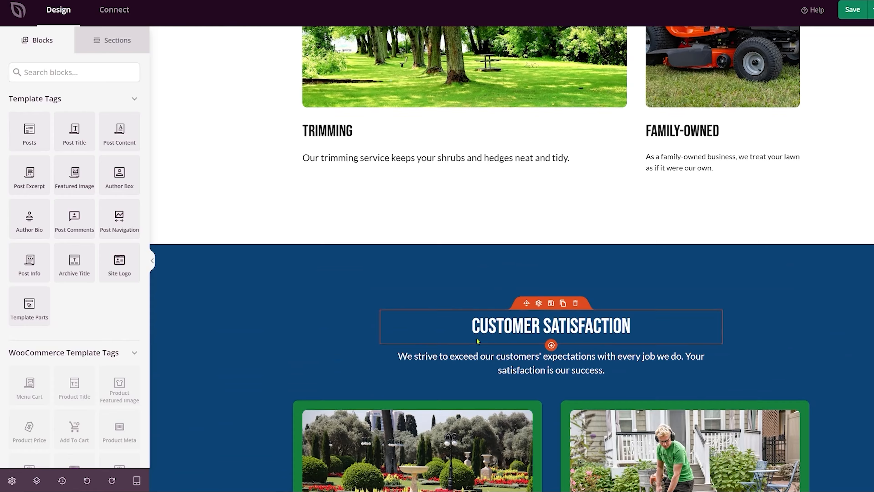
scroll(477, 341, down, 7)
scroll(457, 342, down, 6)
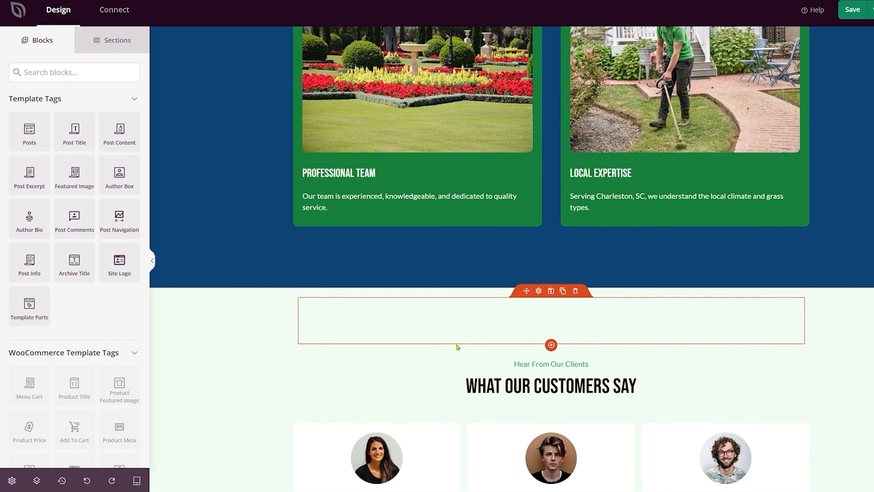
scroll(456, 346, down, 8)
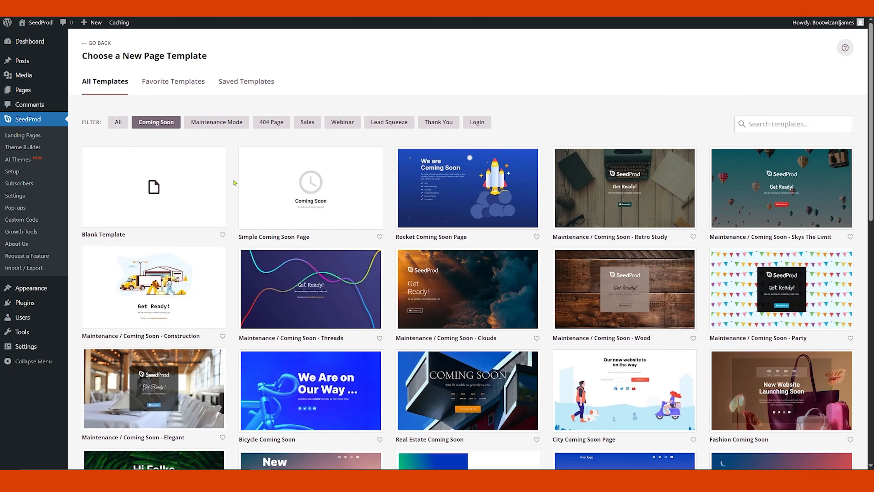
Browse the Coming Soon page templates and choose Swipe Coming Soon for the new landing page
scroll(234, 183, down, 12)
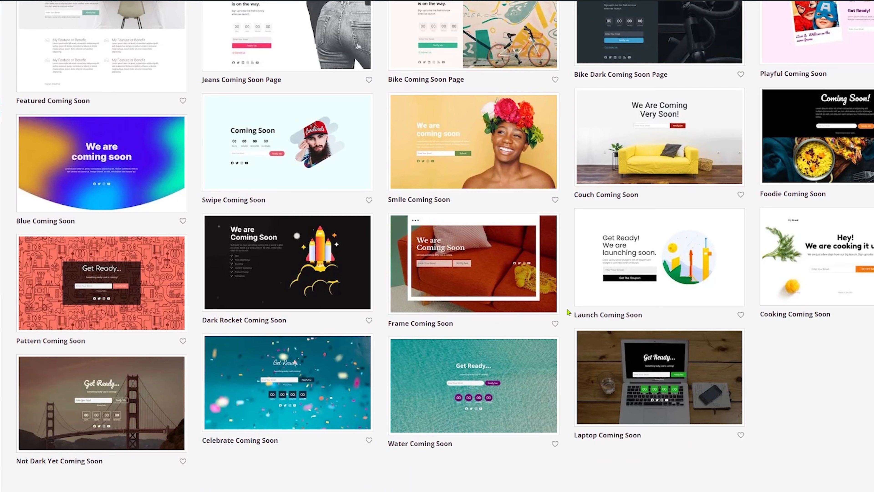
scroll(549, 307, up, 3)
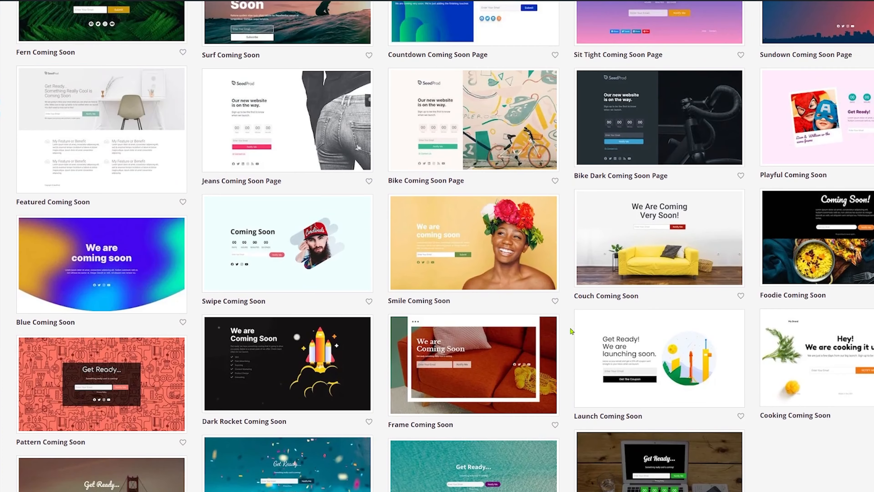
scroll(571, 331, up, 2)
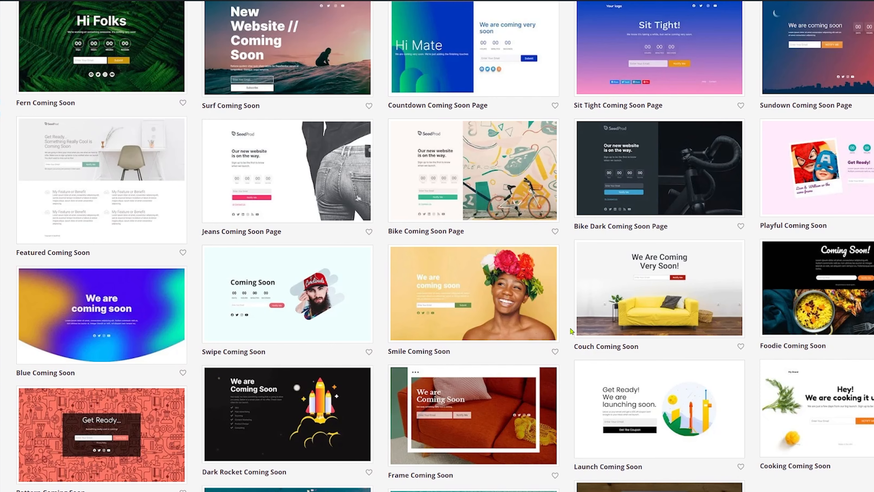
scroll(572, 331, up, 10)
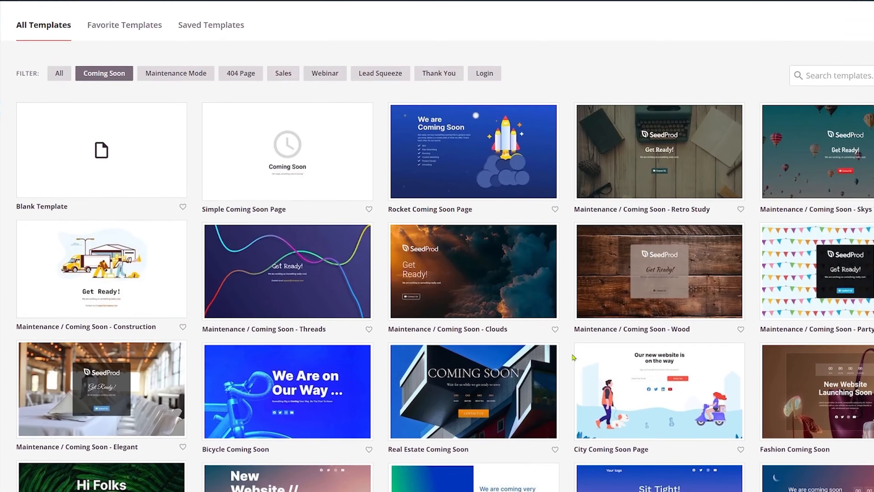
scroll(573, 357, up, 1)
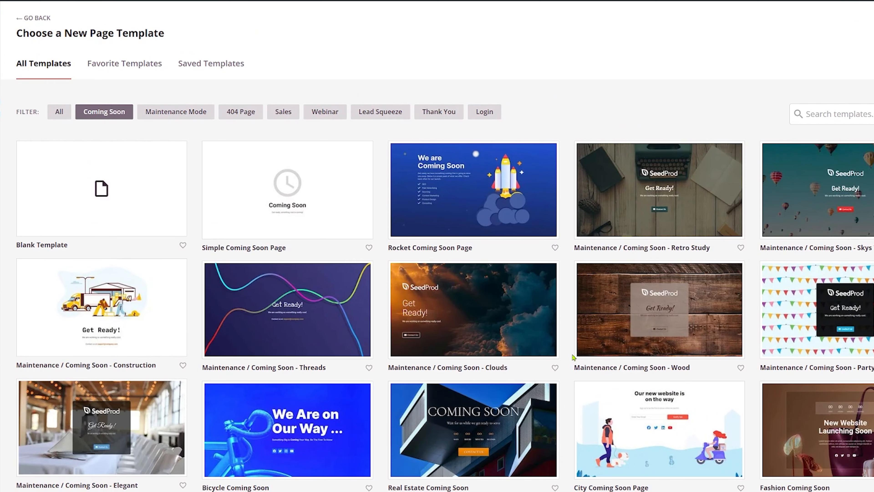
scroll(572, 357, down, 8)
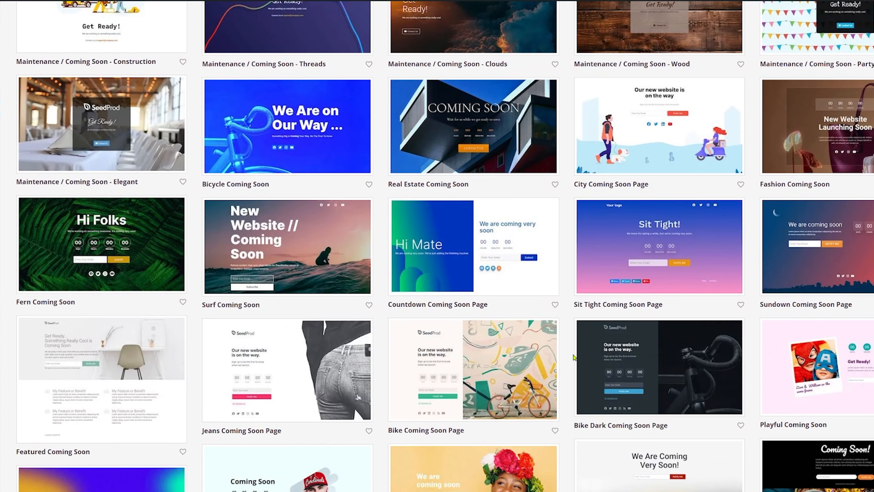
scroll(573, 357, down, 4)
mouse_move(305, 365)
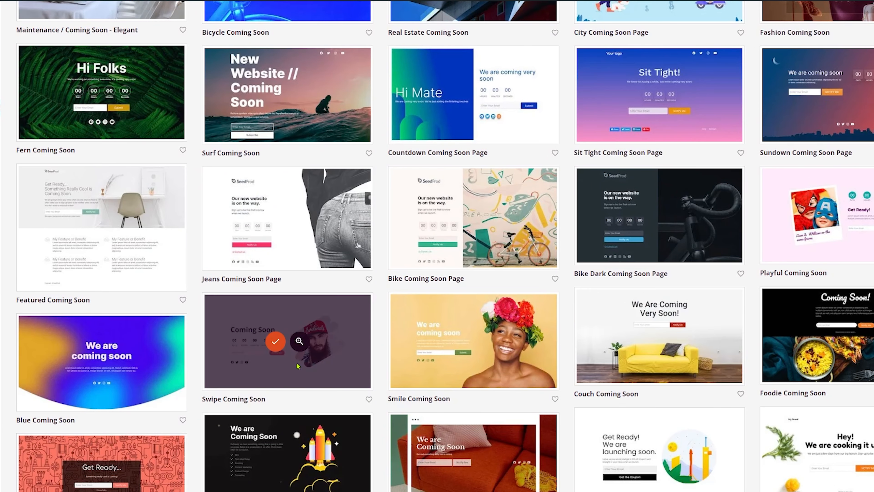
click(276, 345)
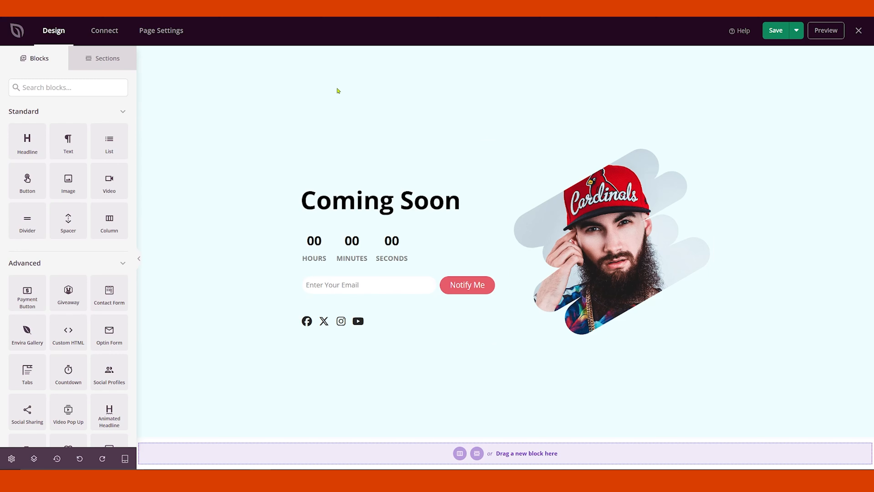
scroll(65, 224, down, 6)
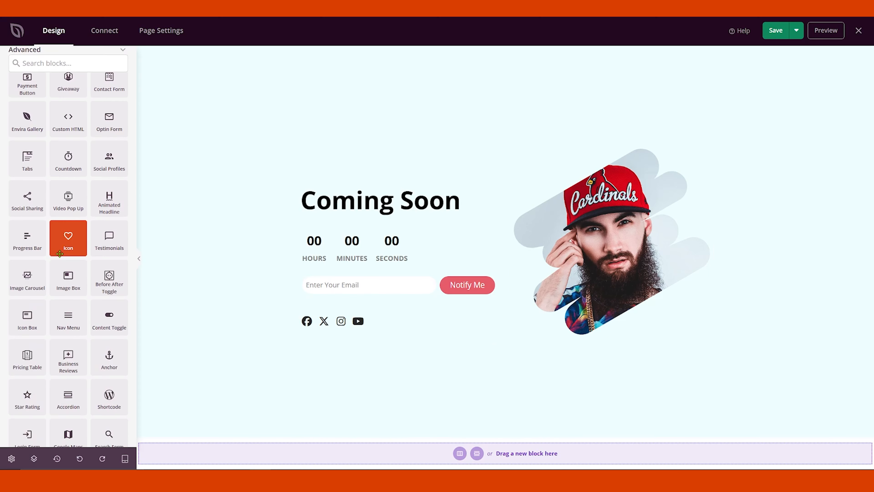
scroll(60, 254, up, 3)
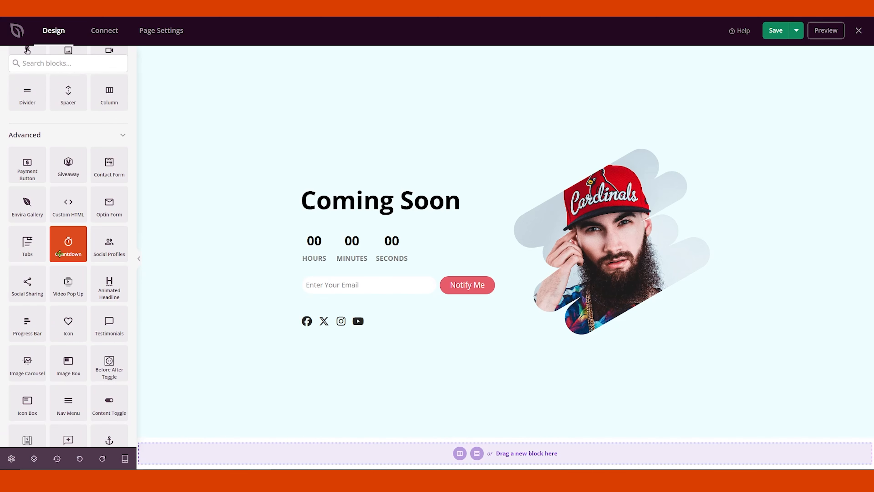
scroll(59, 254, up, 4)
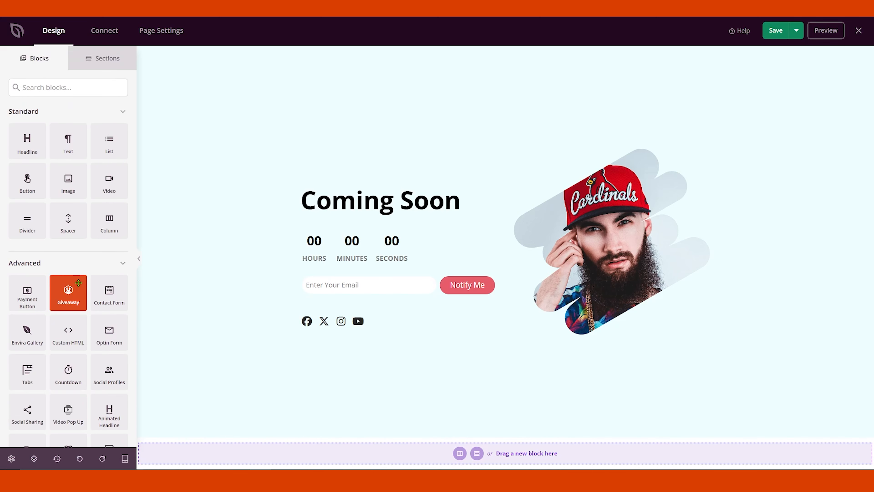
Remove the bearded man's portrait from the image block beside the Coming Soon headline
click(637, 247)
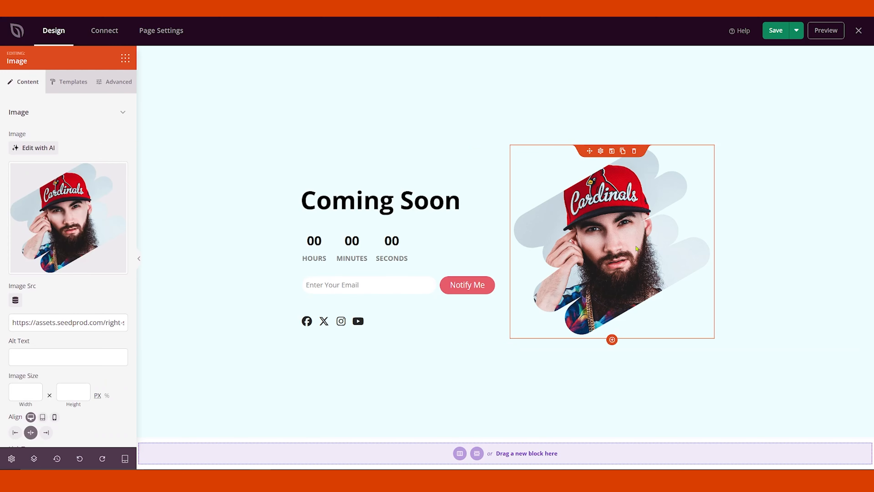
mouse_move(61, 224)
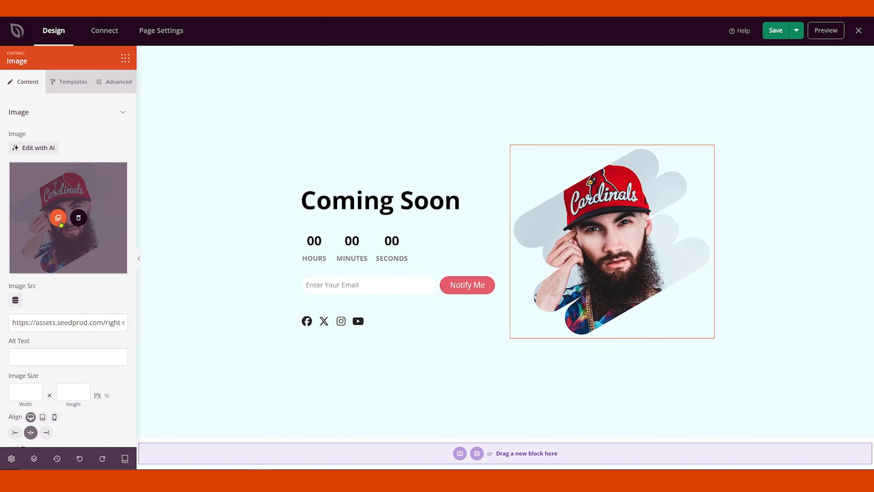
click(79, 217)
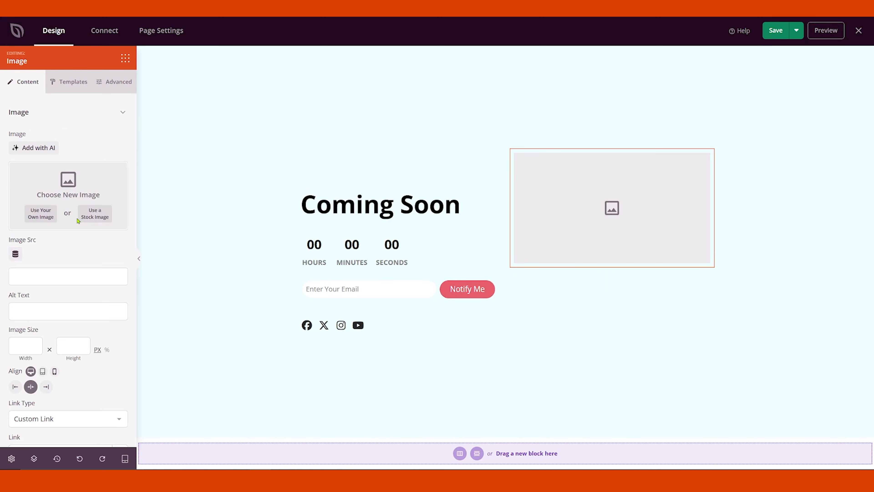
Search the stock images for "garden" and insert the photo of the lawn beside a white staircase
click(92, 219)
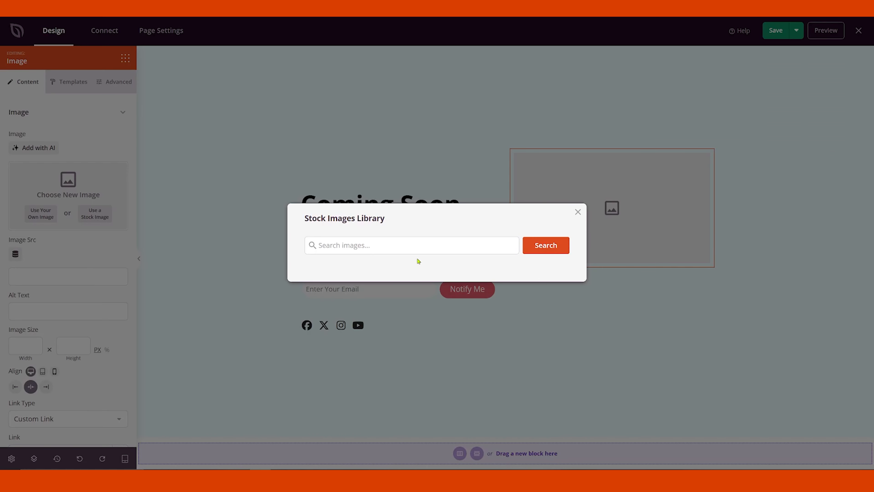
click(405, 248)
text(garden)
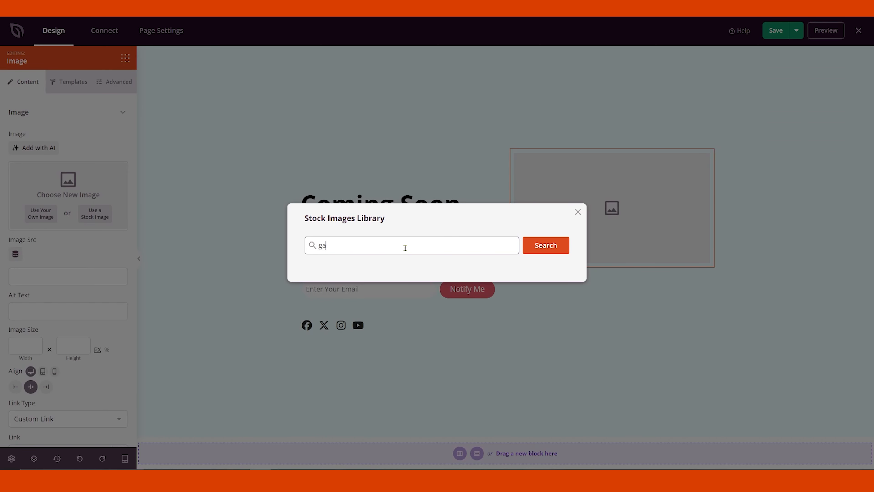
click(546, 245)
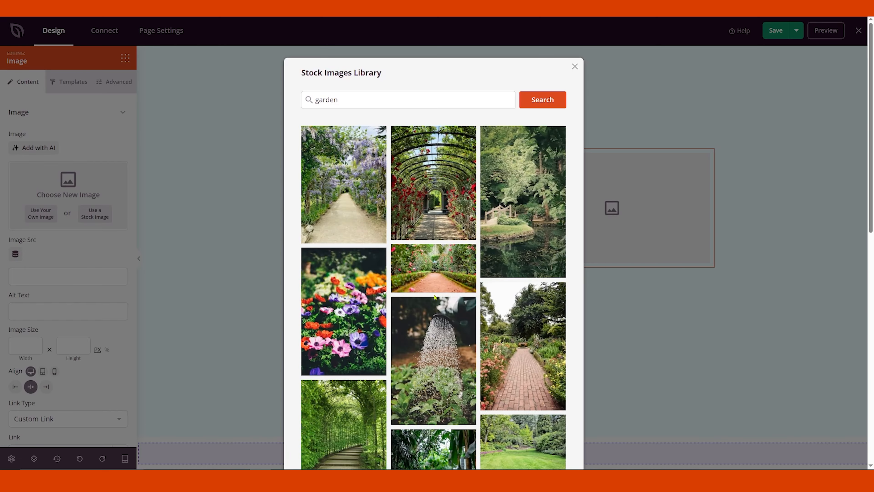
scroll(431, 309, down, 3)
scroll(430, 309, down, 14)
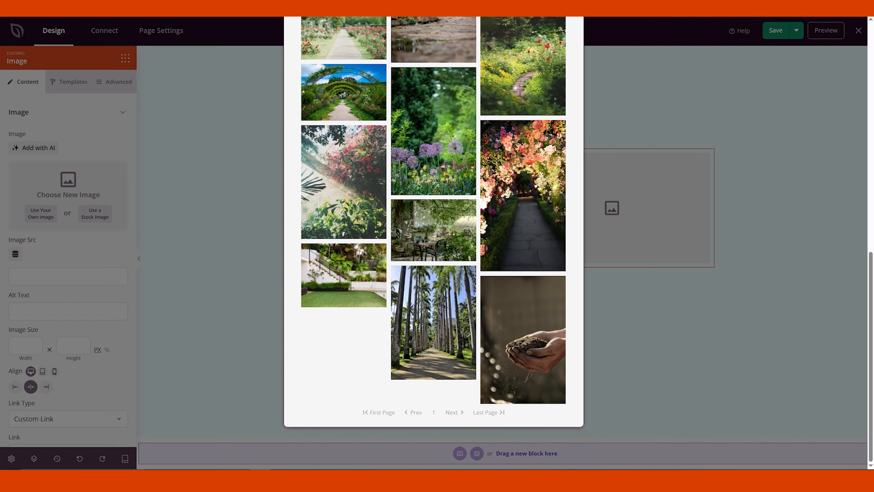
scroll(416, 324, up, 4)
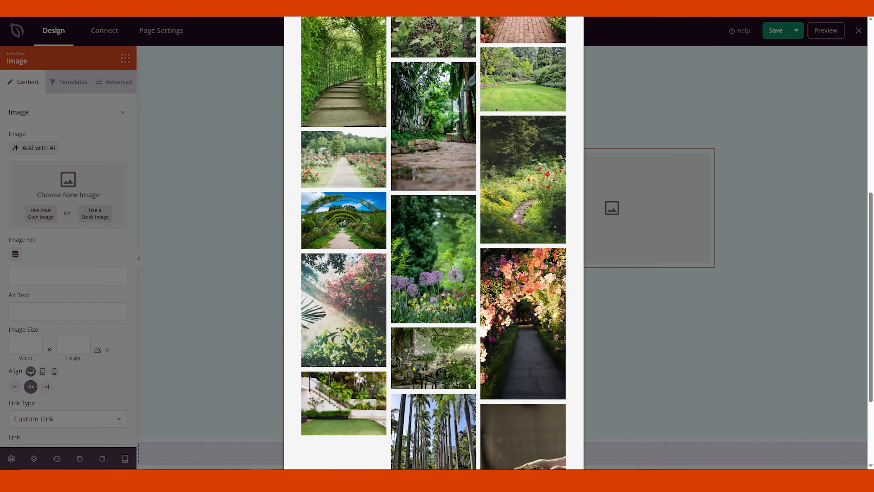
click(341, 406)
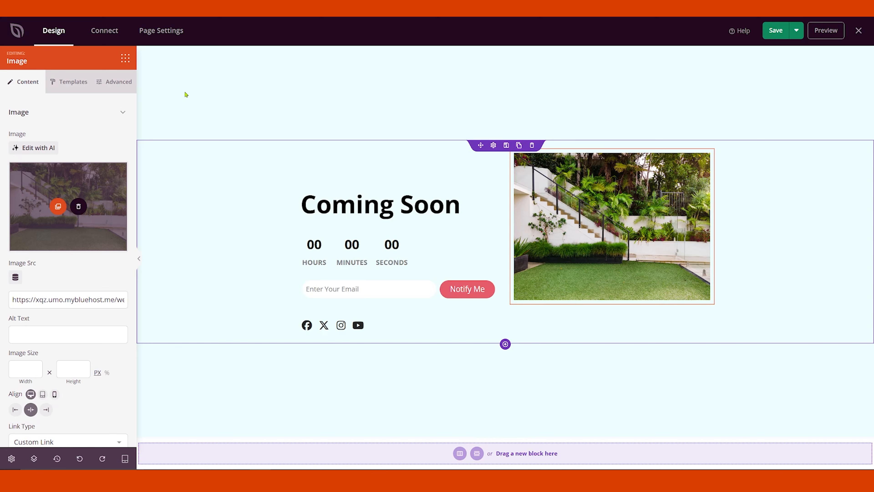
Change the page's global background color to dark green
click(12, 458)
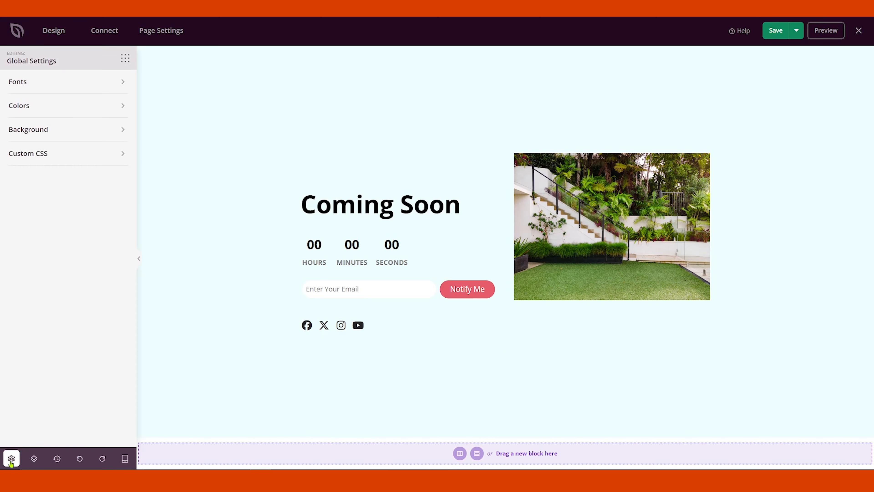
click(57, 108)
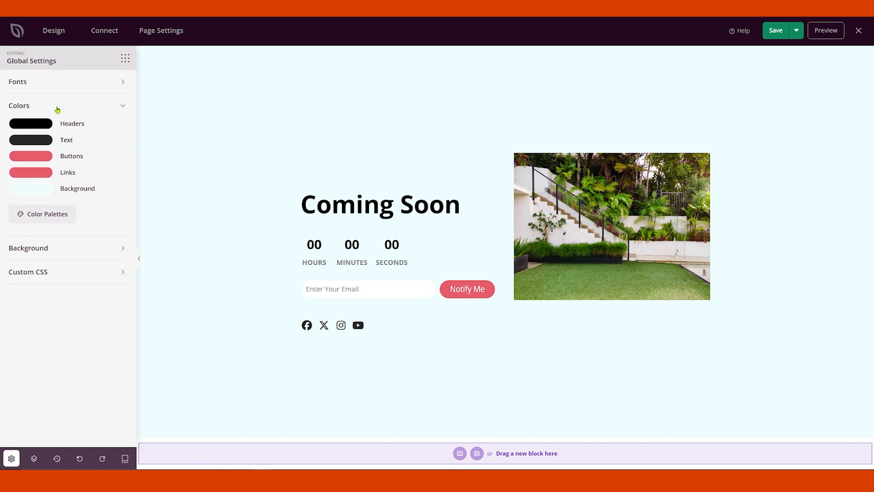
click(43, 192)
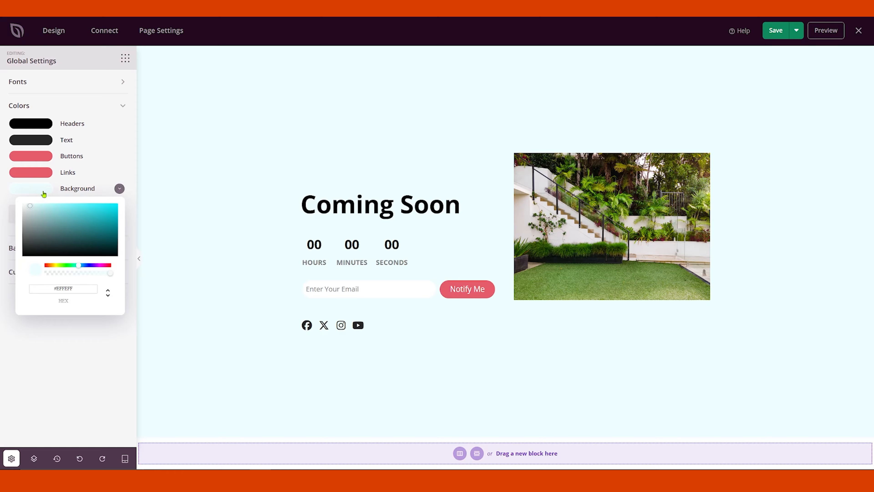
drag(68, 223, 130, 201)
click(32, 191)
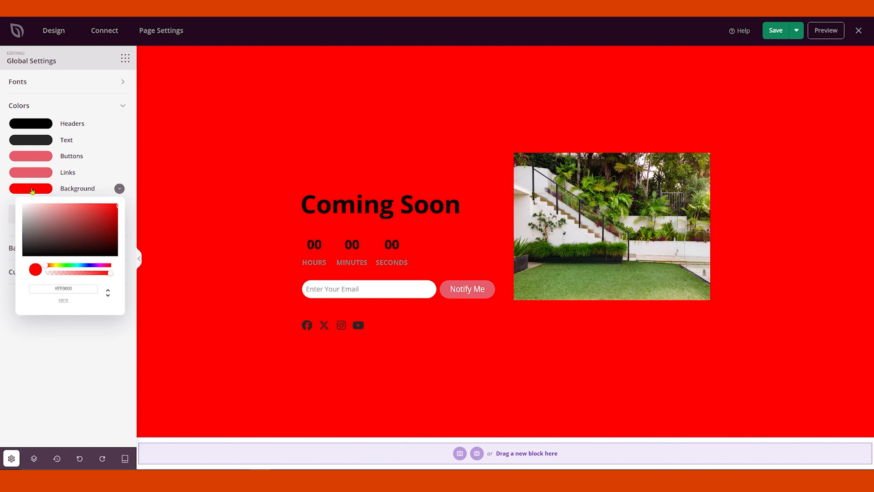
drag(66, 265, 66, 265)
drag(81, 233, 109, 235)
Set the global headers color to white and close the color settings
click(21, 124)
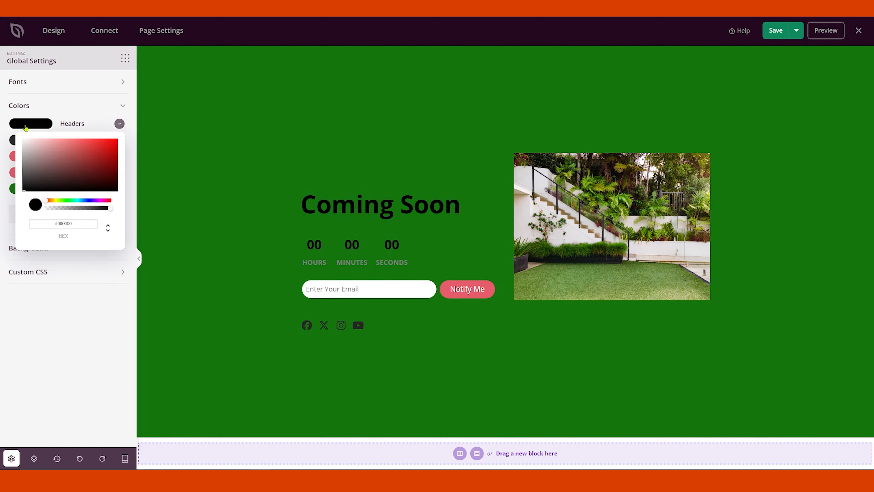
drag(42, 190, 14, 137)
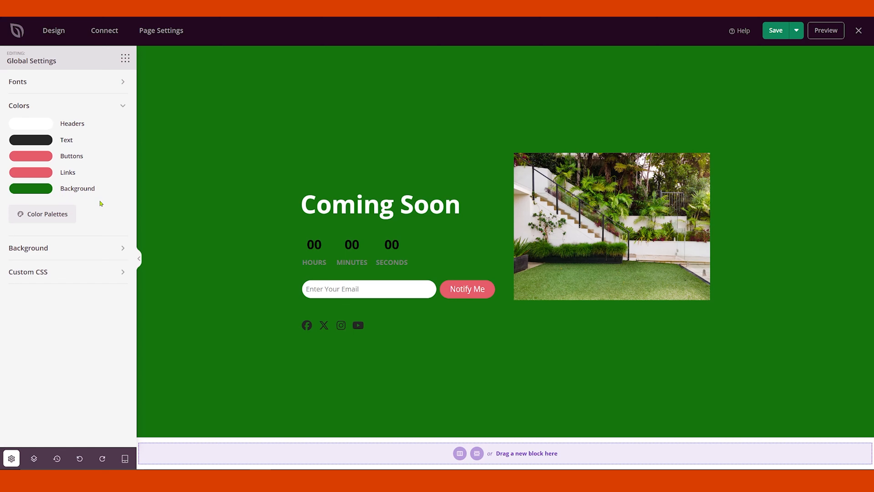
click(123, 105)
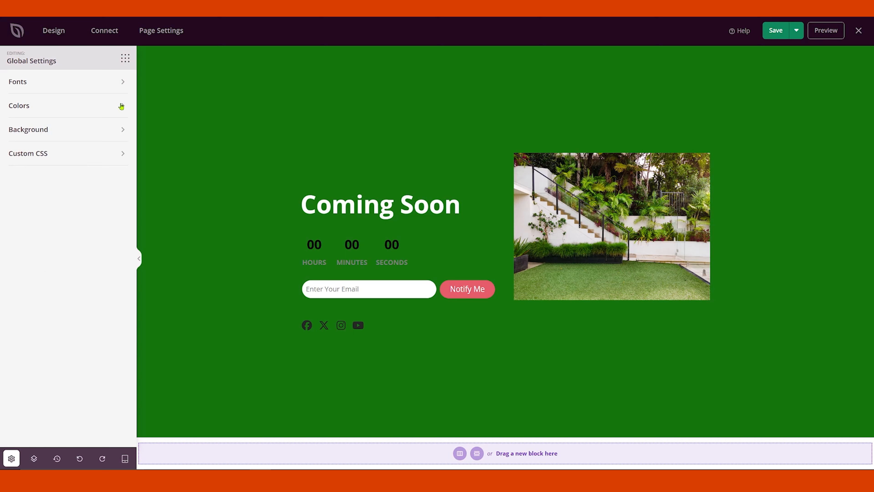
Search the stock images for "lawn" and use a lawn photo as the page's global background image
click(85, 135)
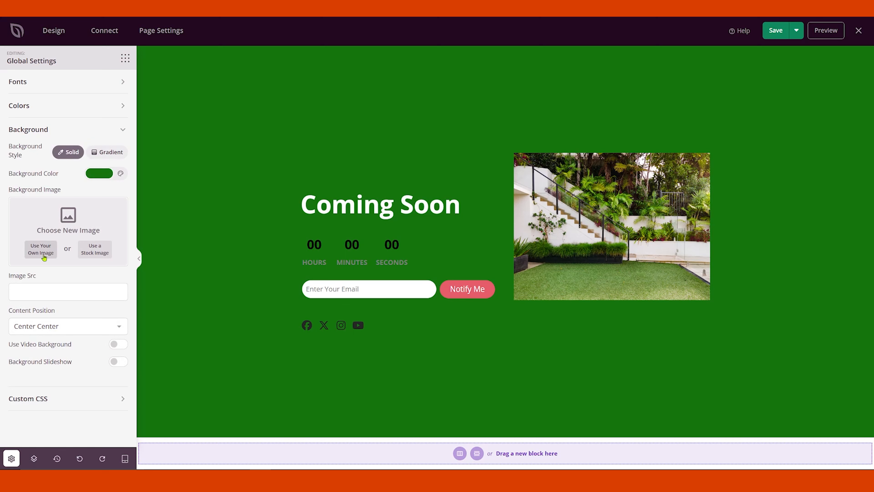
click(97, 258)
click(361, 245)
text(lawn)
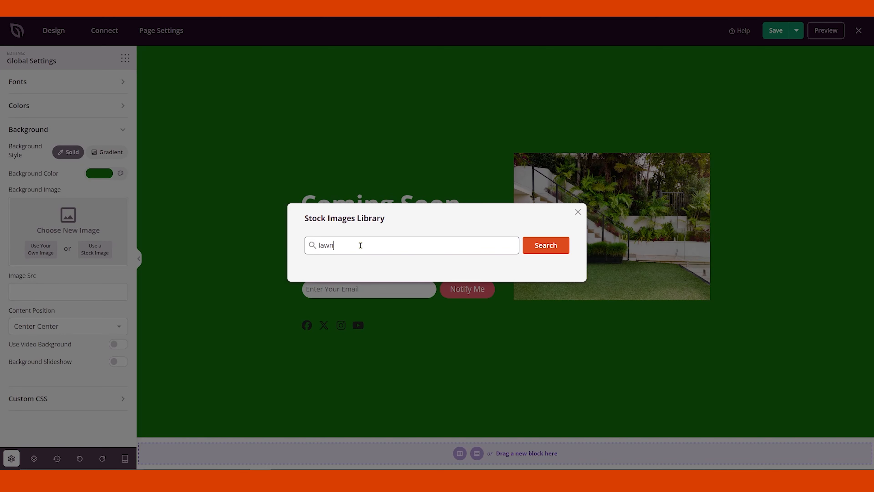
click(559, 248)
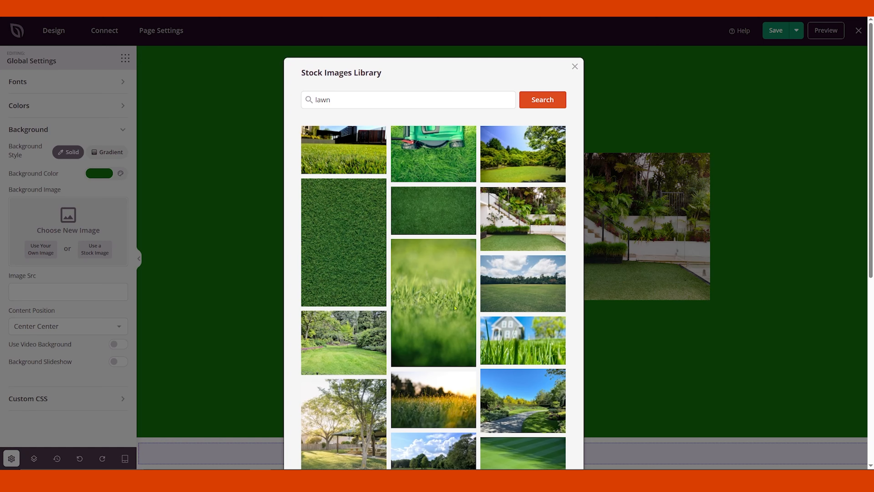
click(434, 209)
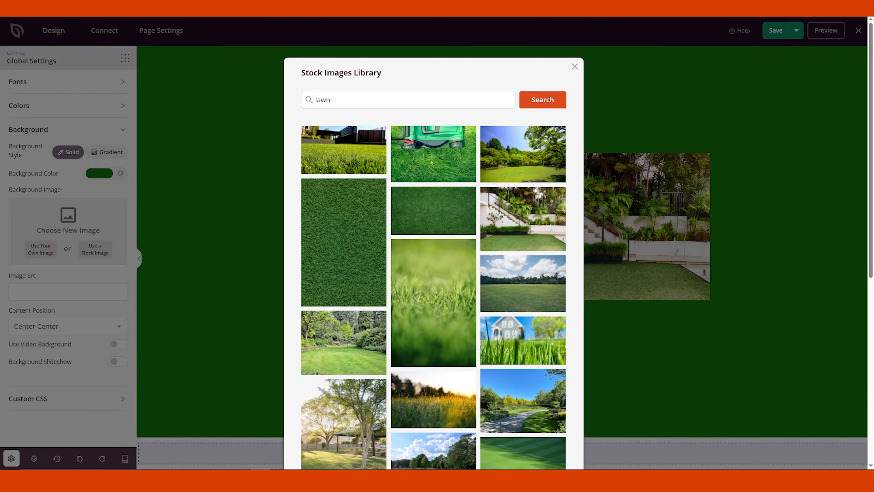
click(432, 162)
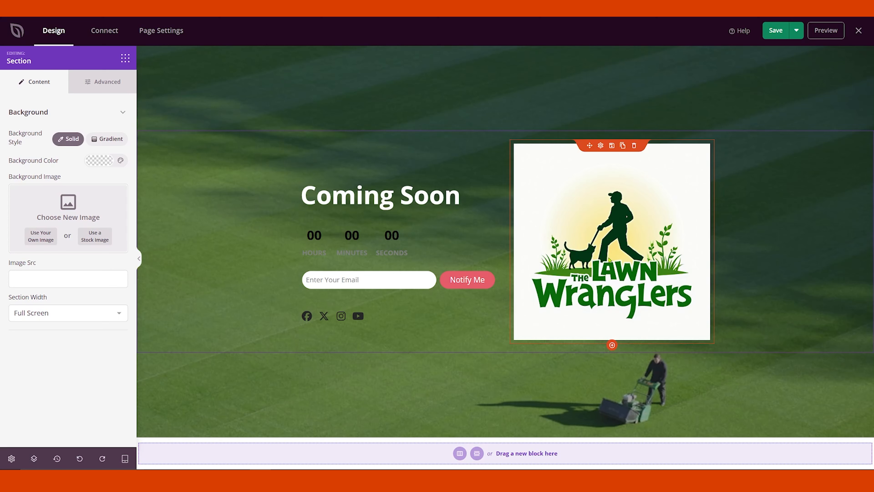
Change the countdown below the headline to Visitor Timer (Evergreen) and set its hours to 12
click(426, 244)
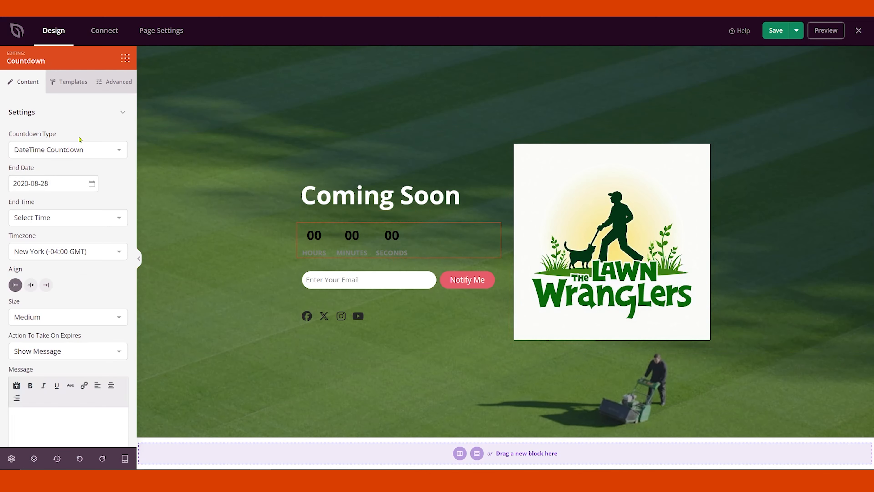
click(74, 149)
click(68, 167)
click(29, 182)
click(29, 184)
click(29, 183)
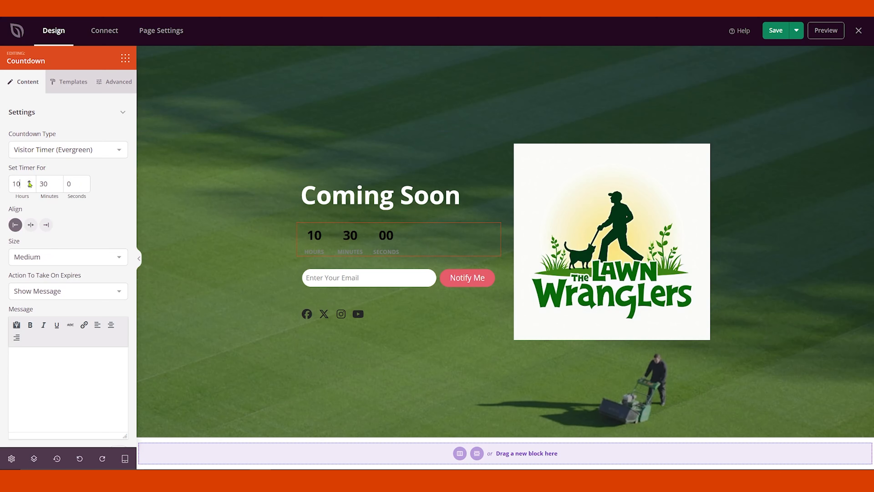
click(29, 184)
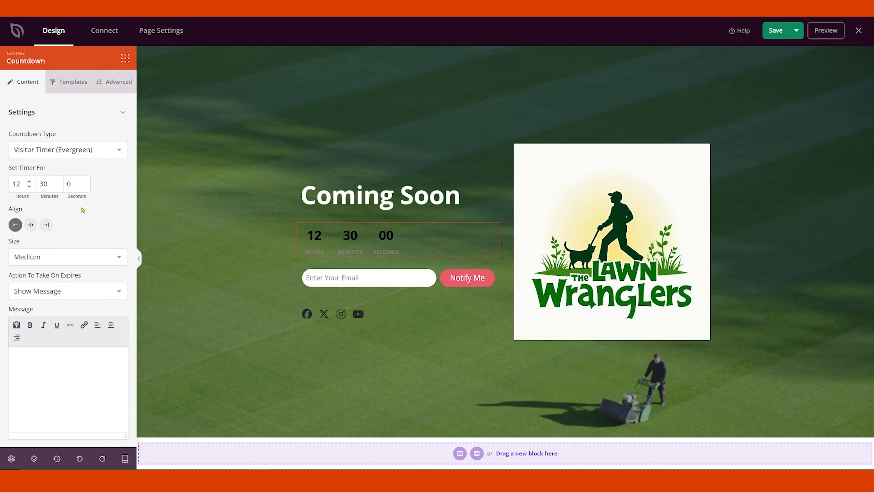